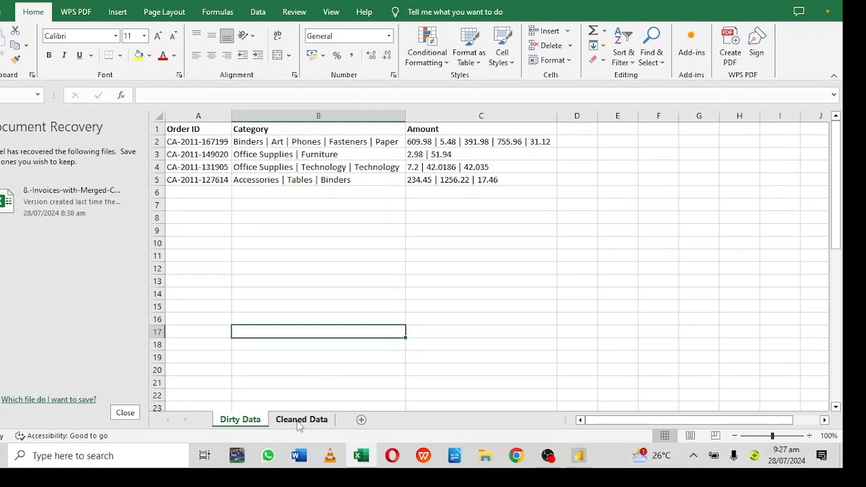
Step: Compare the Dirty Data sheet with the Cleaned Data sheet, and add a blank worksheet after Dirty Data
left_click(300, 420)
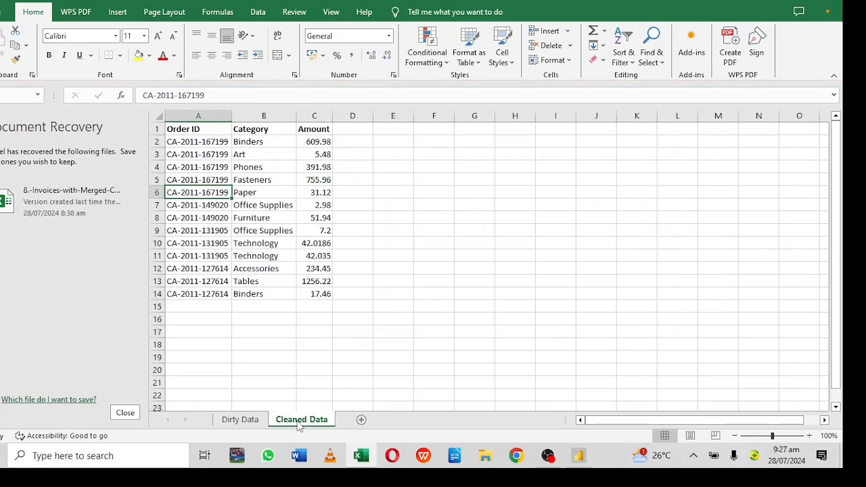
left_click(245, 420)
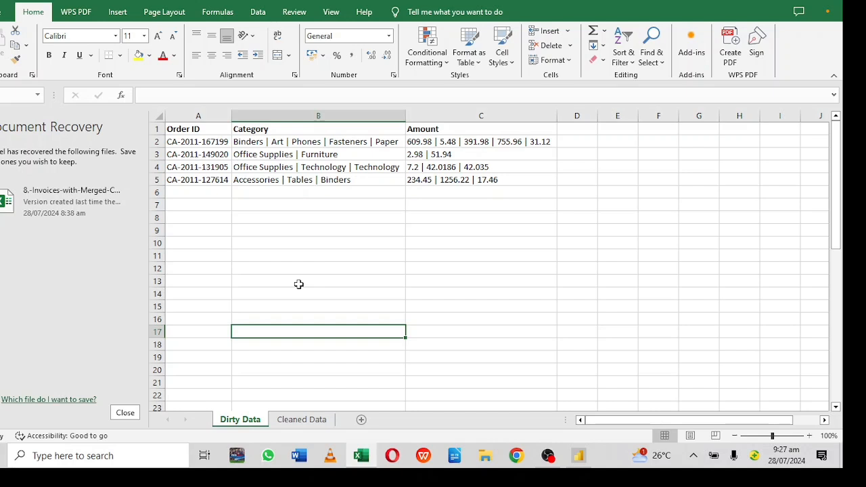
left_click(362, 423)
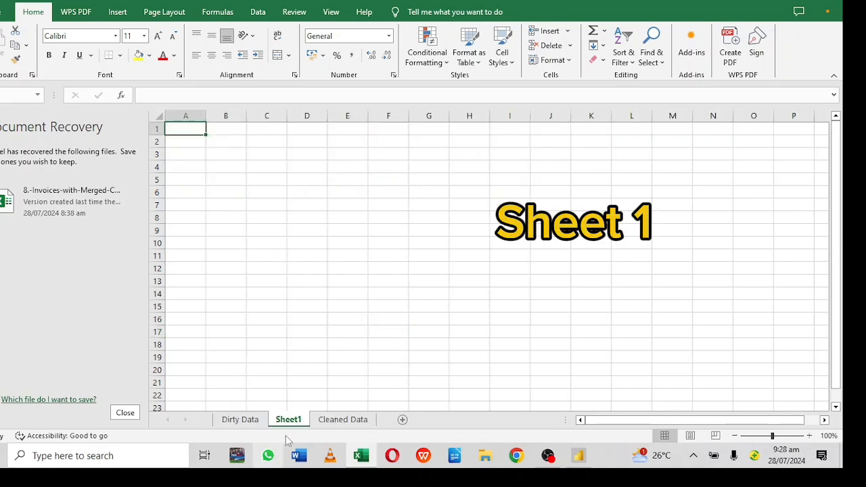
Step: Copy the Order ID and Category columns from the Dirty Data sheet and paste them into Sheet1 starting at cell A1
left_click(238, 417)
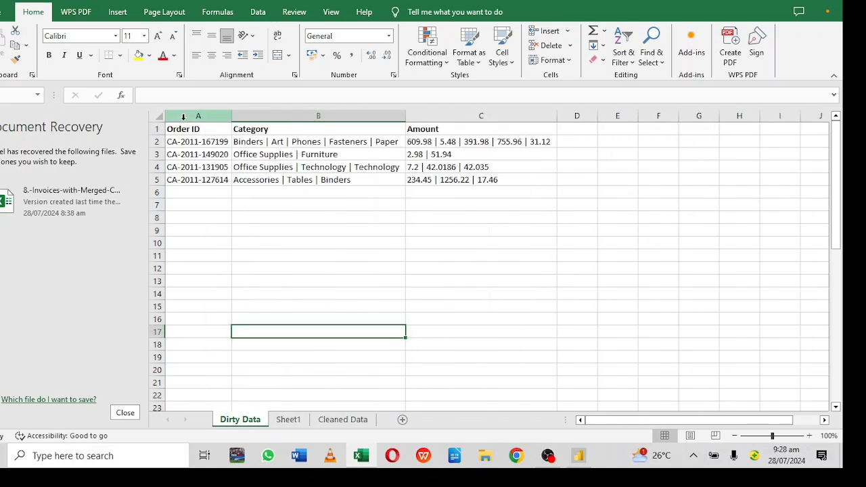
left_click_drag(182, 117, 318, 117)
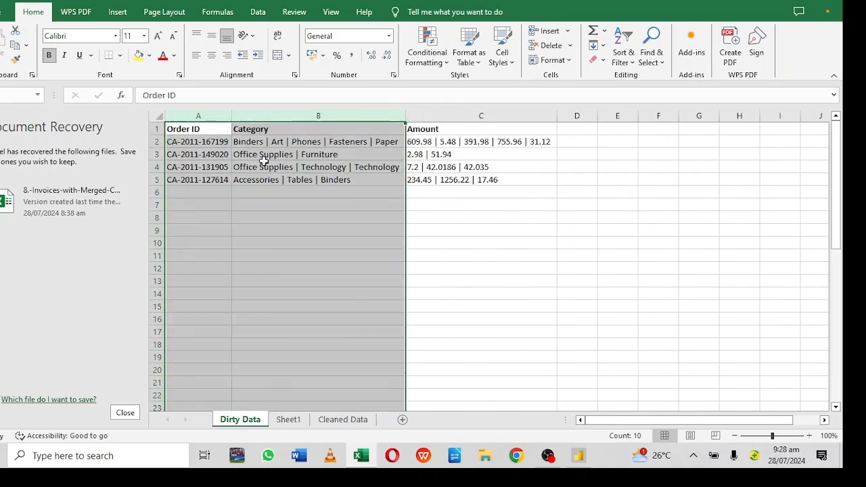
right_click(264, 162)
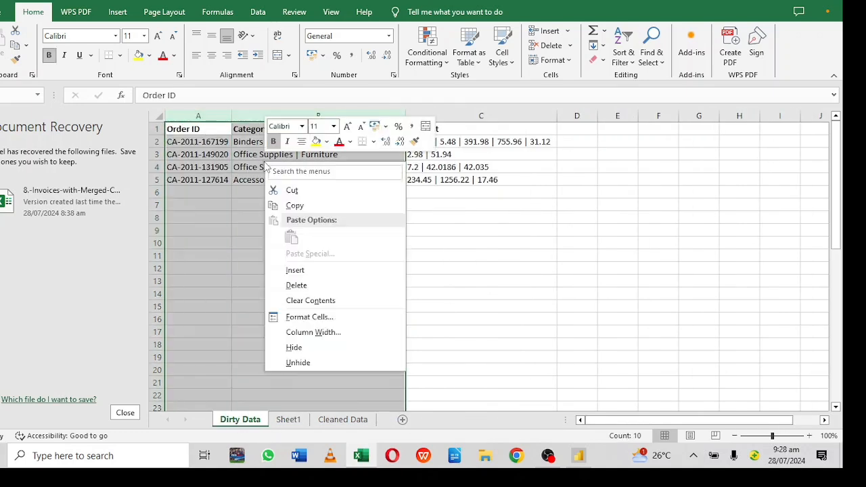
left_click(274, 211)
left_click(278, 424)
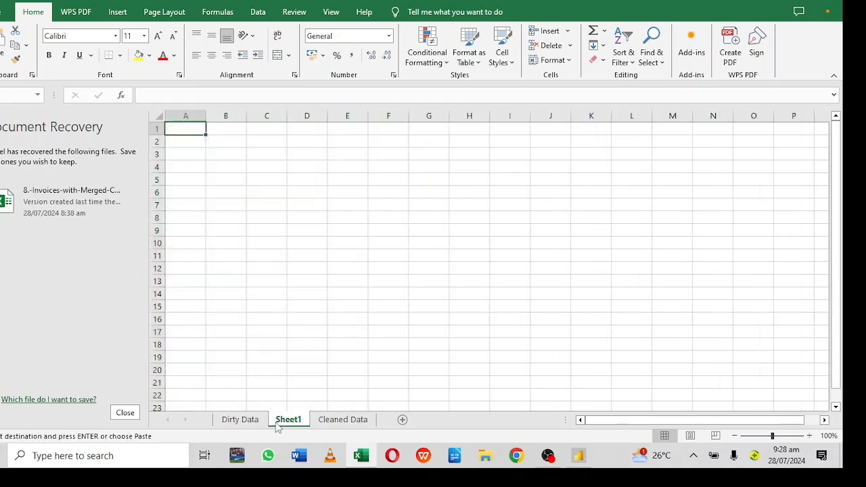
right_click(198, 126)
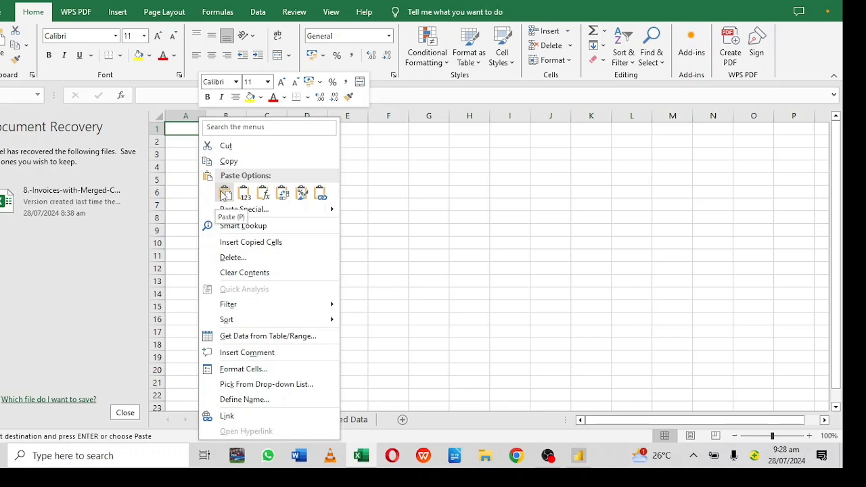
left_click(225, 193)
left_click(438, 229)
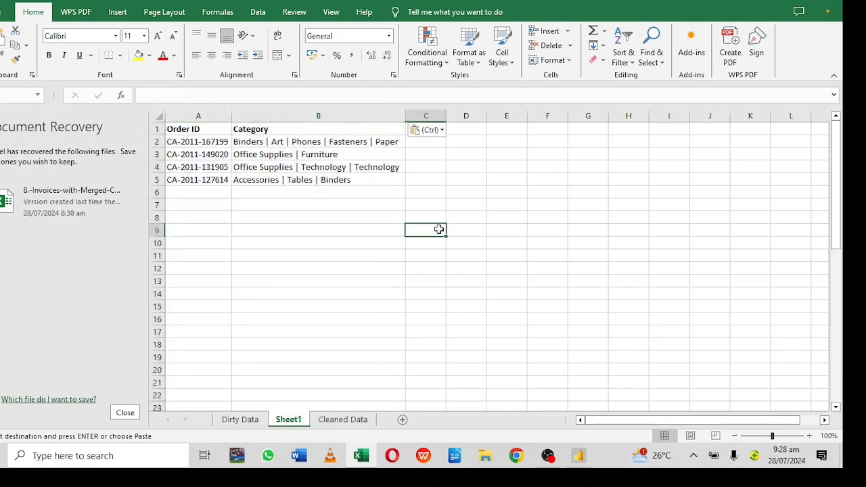
Step: Copy the Order ID, Category and Amount columns from Dirty Data into another new worksheet starting at cell A1
left_click(259, 419)
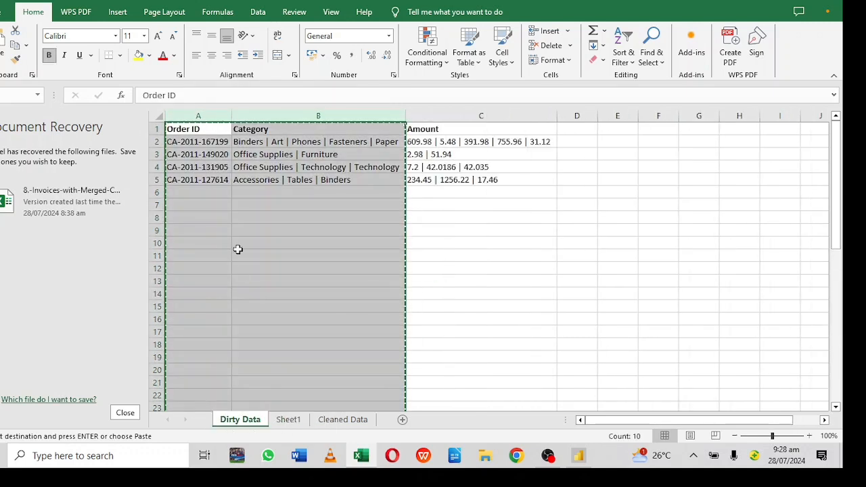
left_click_drag(198, 115, 528, 95)
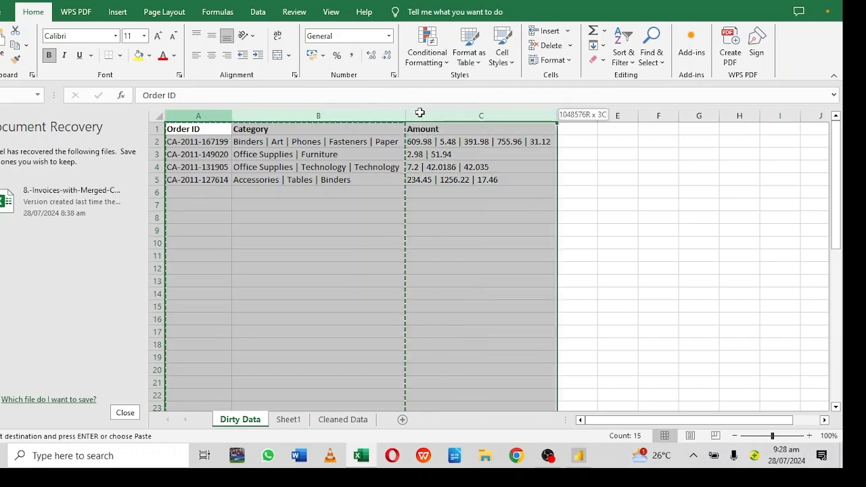
right_click(347, 180)
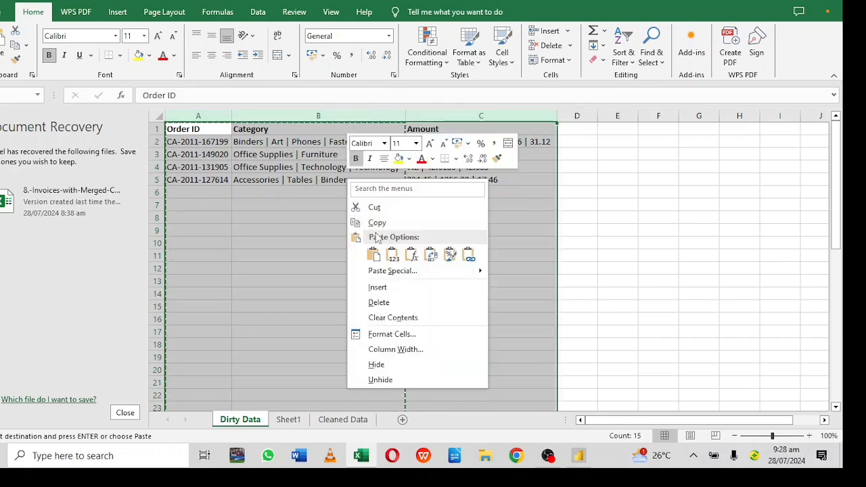
left_click(376, 225)
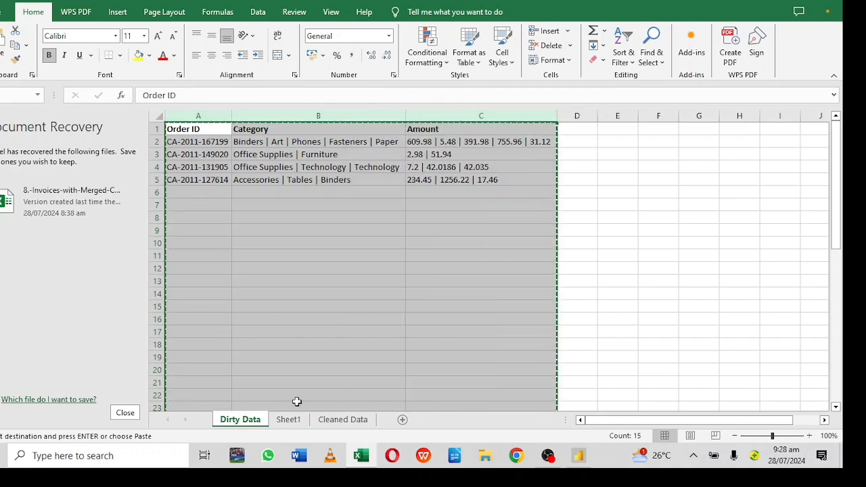
left_click(403, 421)
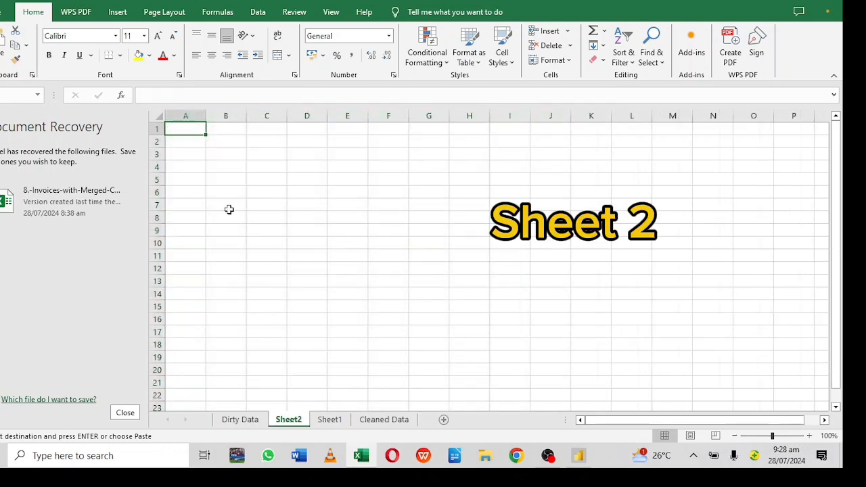
right_click(187, 131)
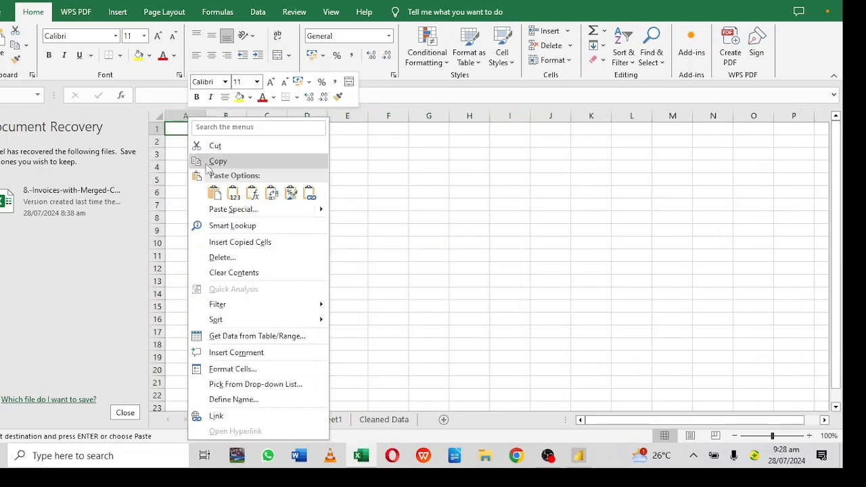
left_click(214, 196)
key("ctrl+space")
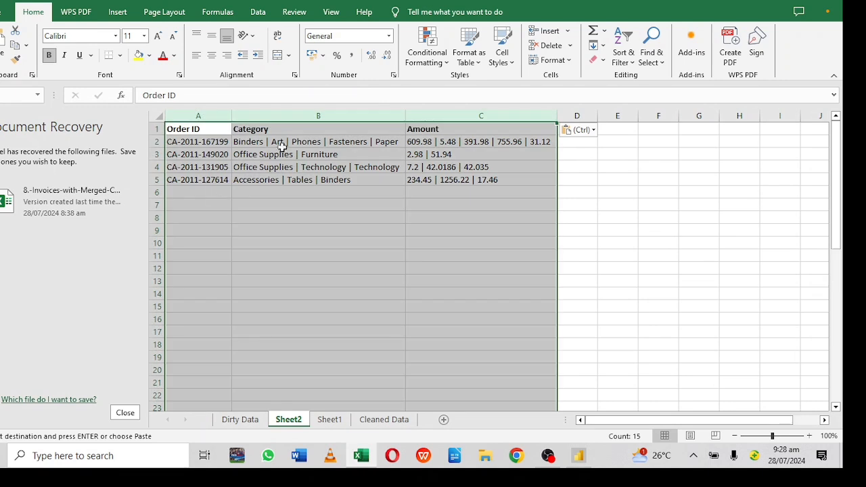
Step: Delete the Category column from Sheet2, keeping only Order ID and Amount
left_click(312, 112)
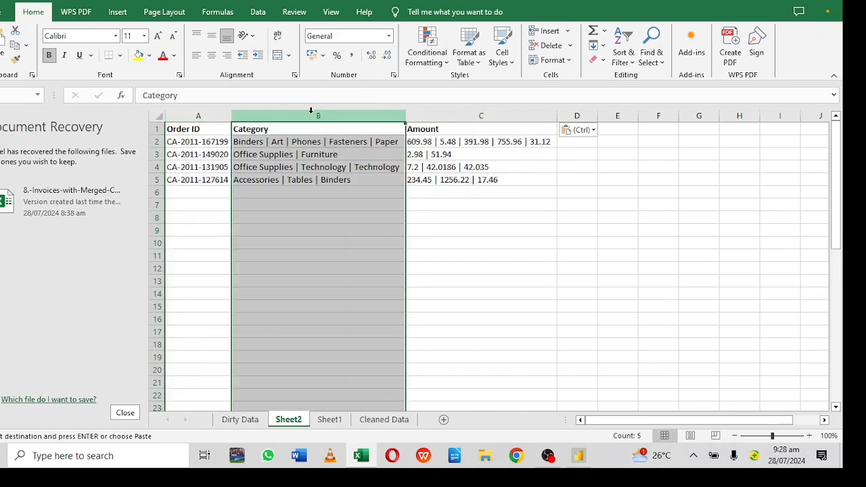
right_click(311, 111)
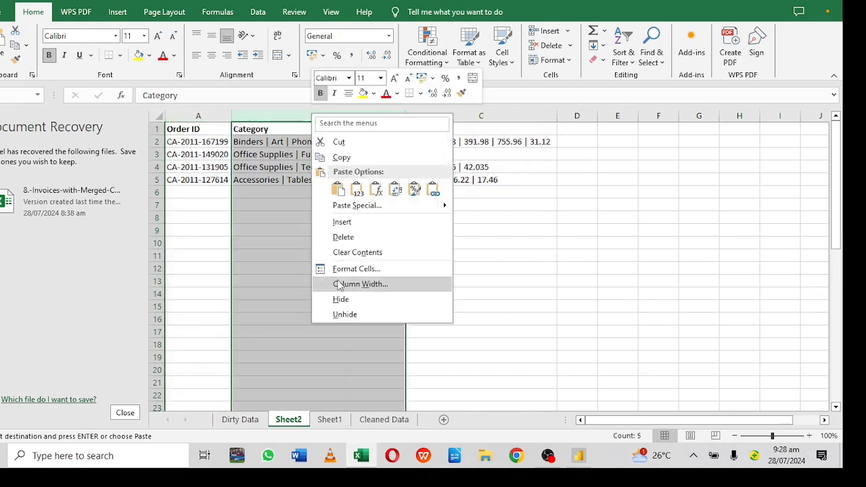
left_click(344, 237)
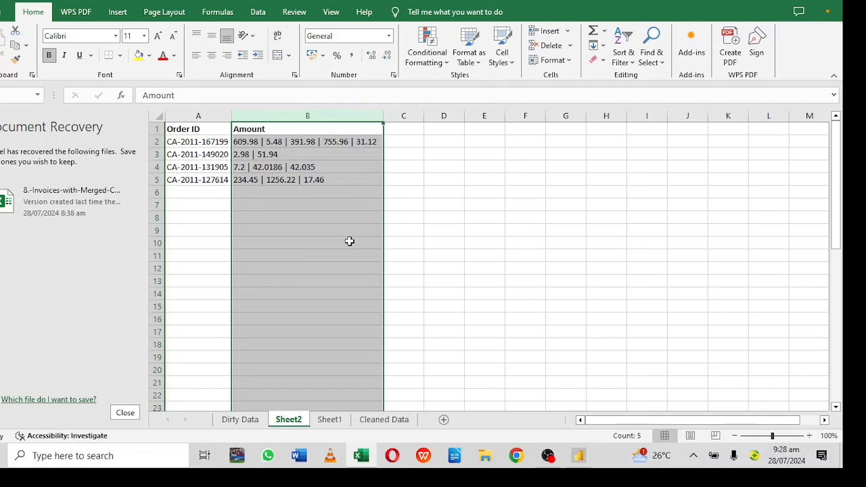
Step: Review the columns in Sheet1 and Sheet2 against the target layout on the Cleaned Data sheet
left_click(322, 422)
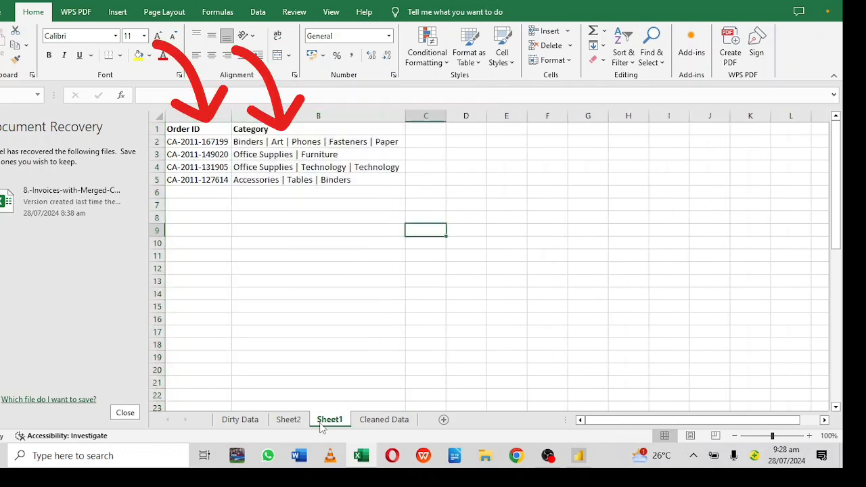
left_click(287, 420)
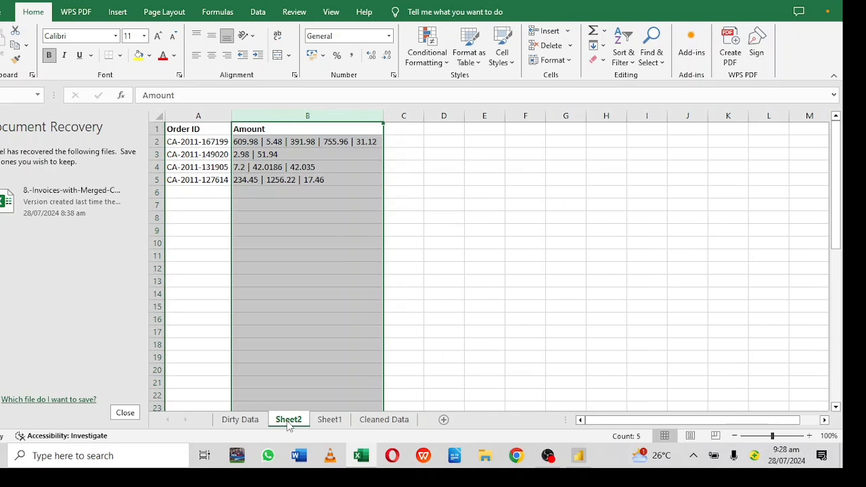
left_click(440, 357)
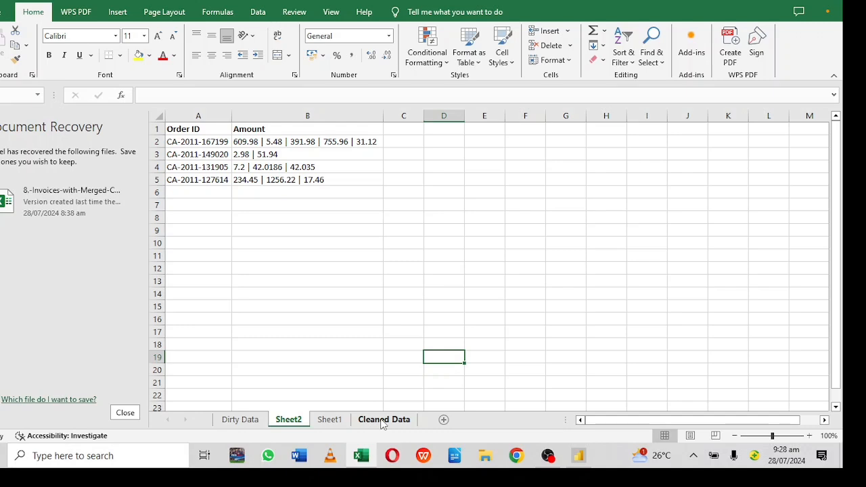
left_click(383, 420)
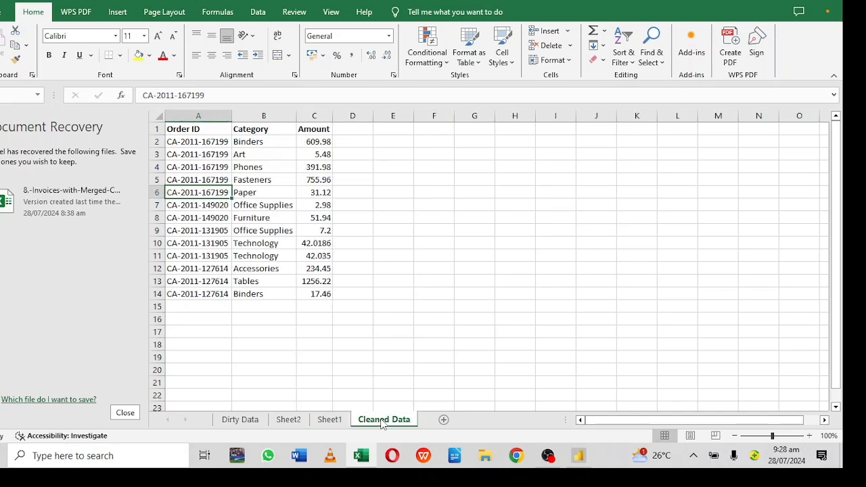
left_click(577, 456)
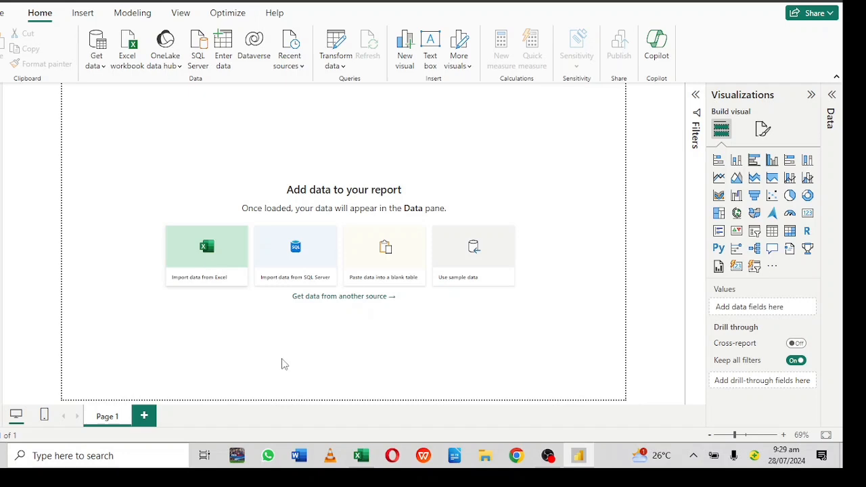
left_click(361, 455)
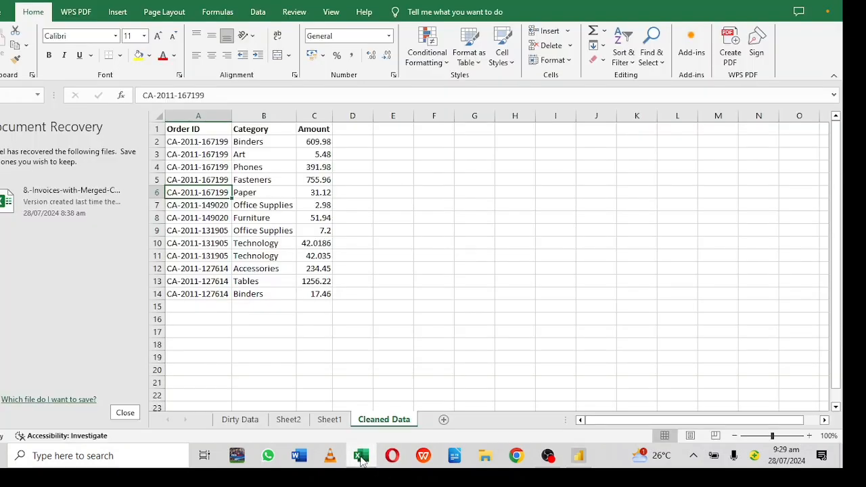
mouse_move(364, 462)
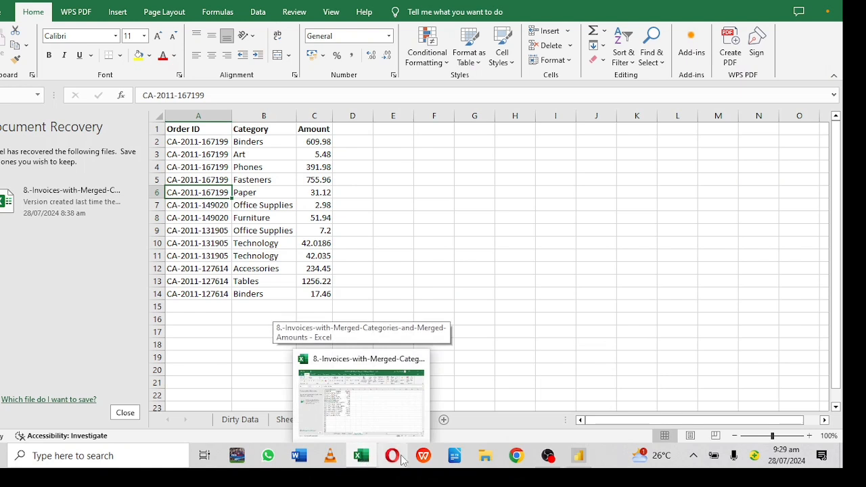
Step: Switch to Power BI Desktop and open the Excel workbook 8.-Invoices-with-Merged-Categories-and-Merged-Amounts from Downloads as the data source
left_click(577, 458)
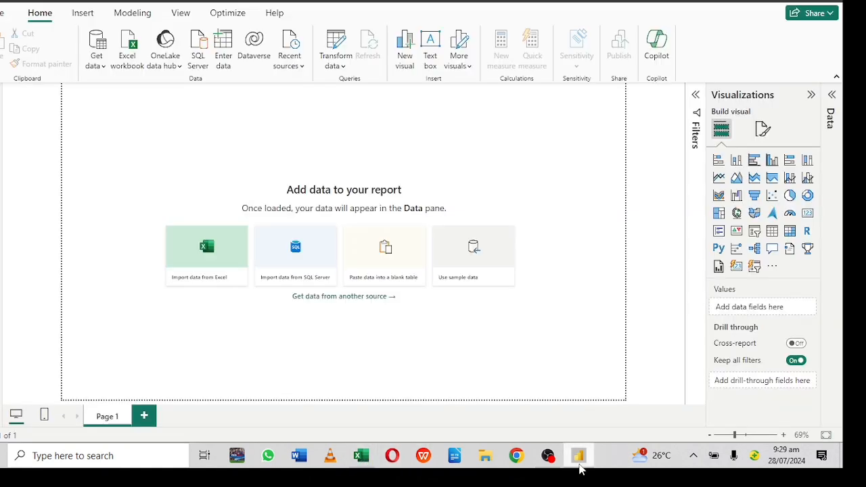
left_click(209, 237)
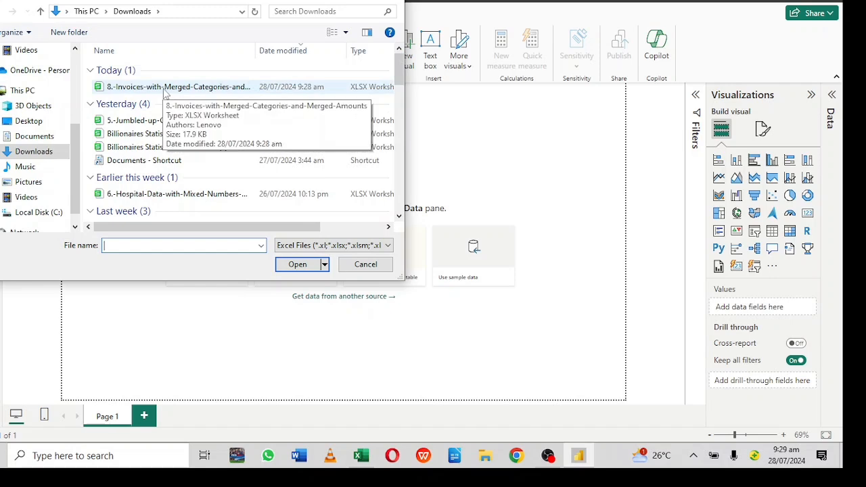
left_click(163, 90)
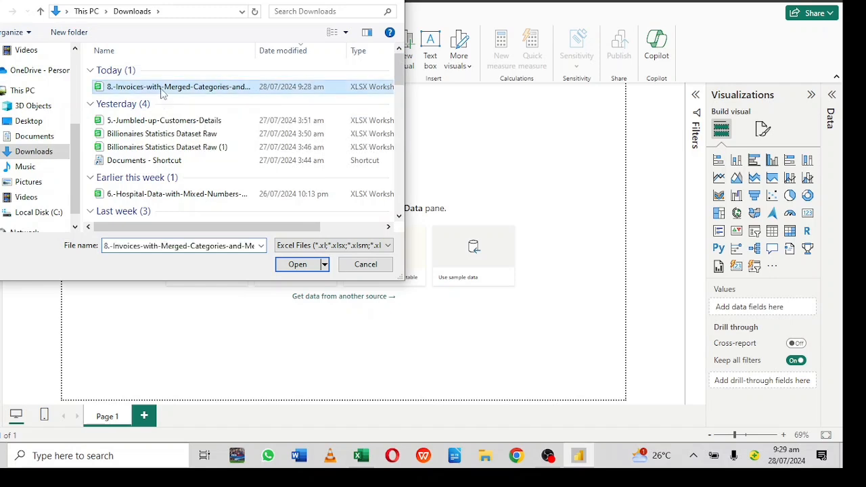
left_click(299, 268)
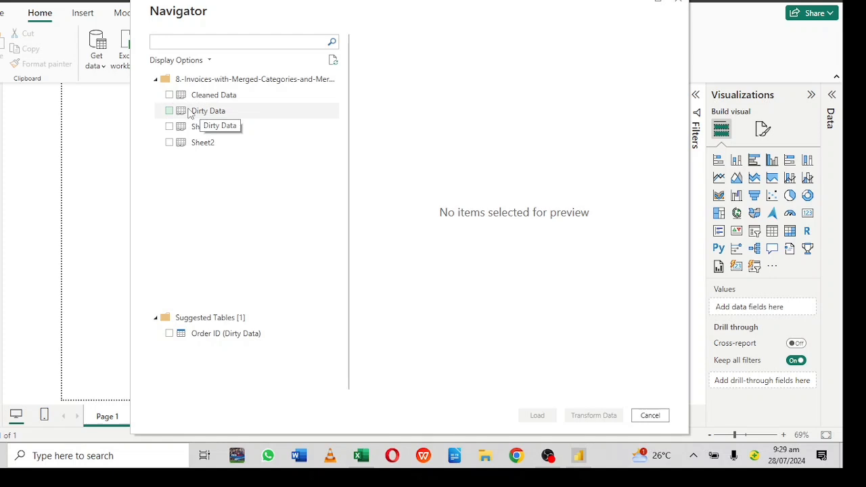
Step: Choose Sheet1 and Sheet2 from the workbook, open them for transformation in Power Query, and check both queries
left_click(169, 128)
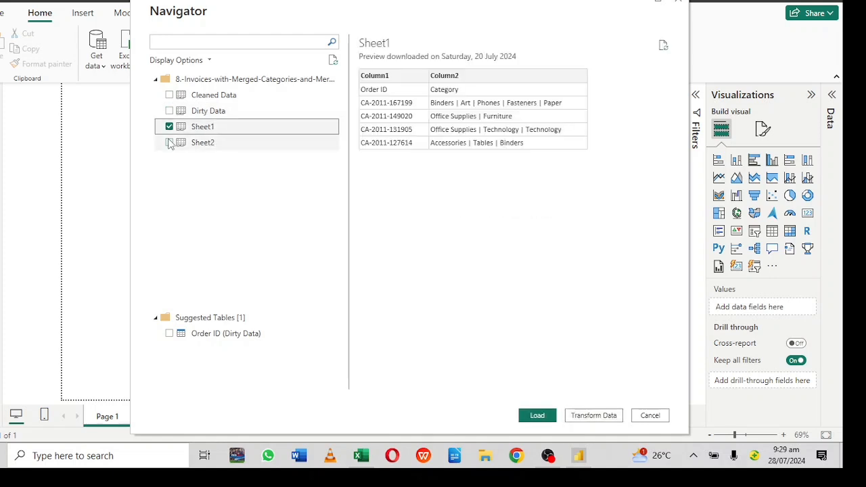
left_click(169, 142)
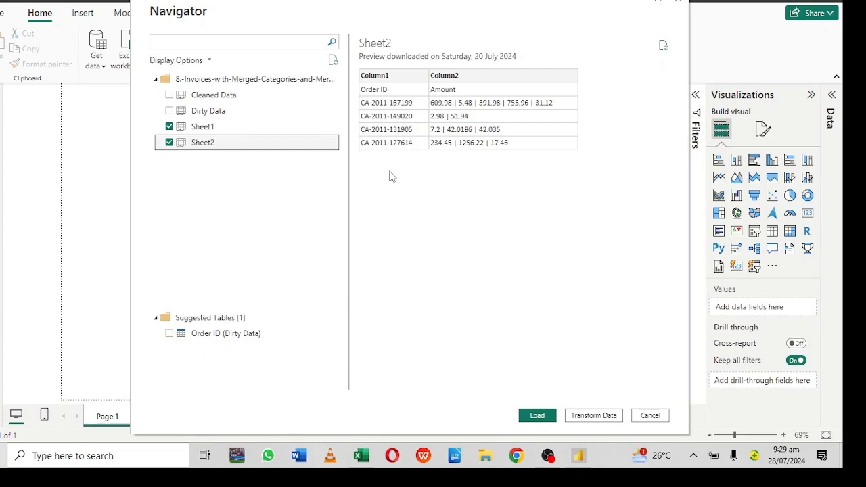
left_click(590, 416)
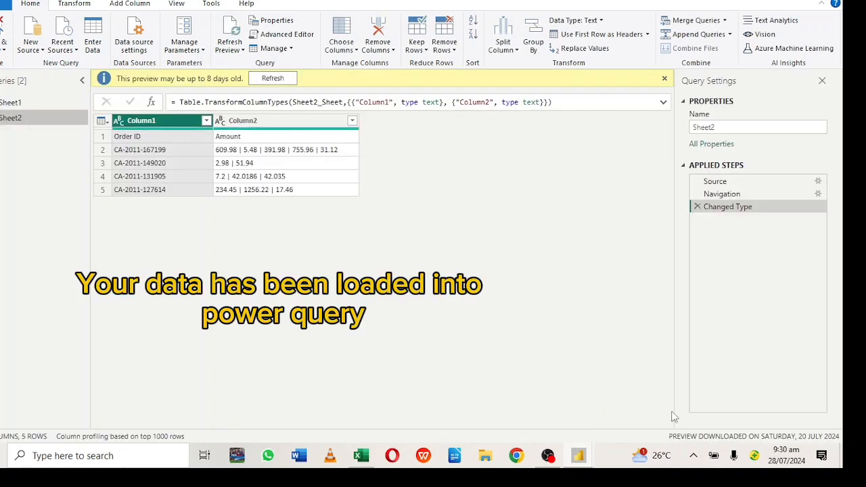
left_click(8, 102)
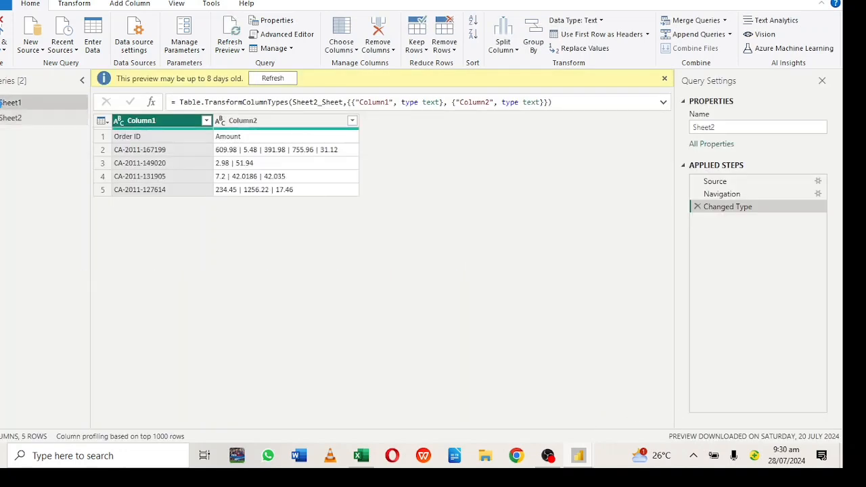
left_click(4, 118)
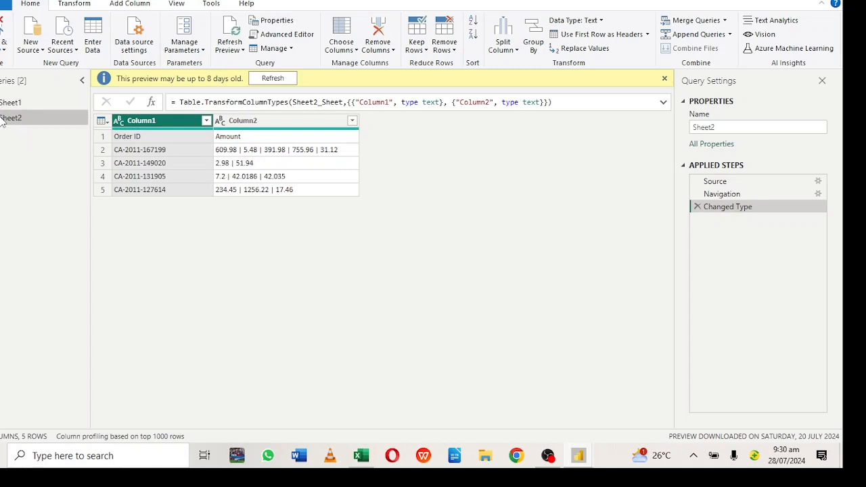
Step: Promote the first row of Sheet1 to column headers
left_click(30, 103)
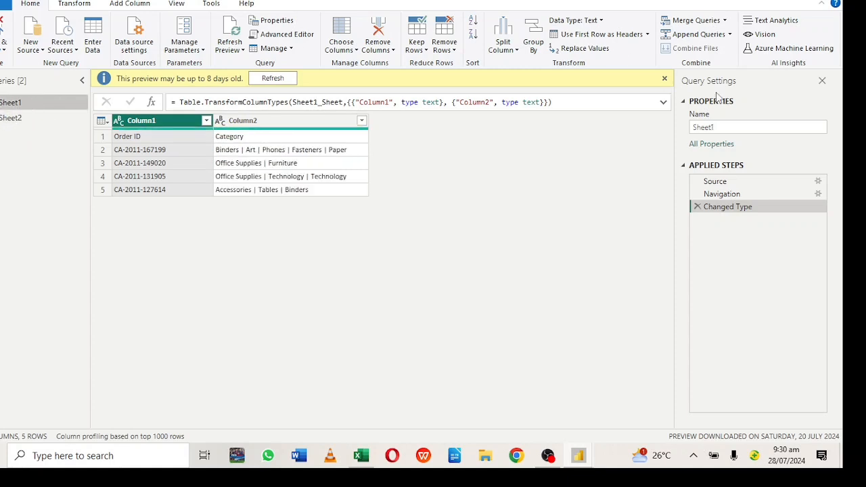
left_click(665, 80)
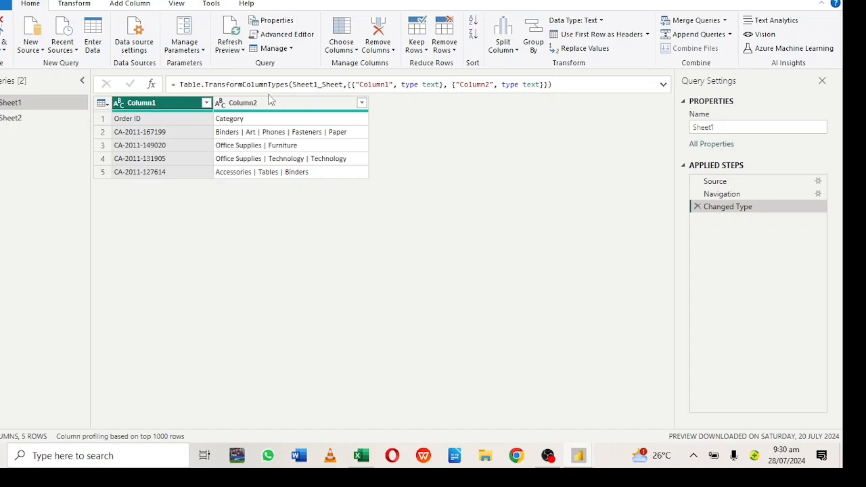
left_click(149, 119)
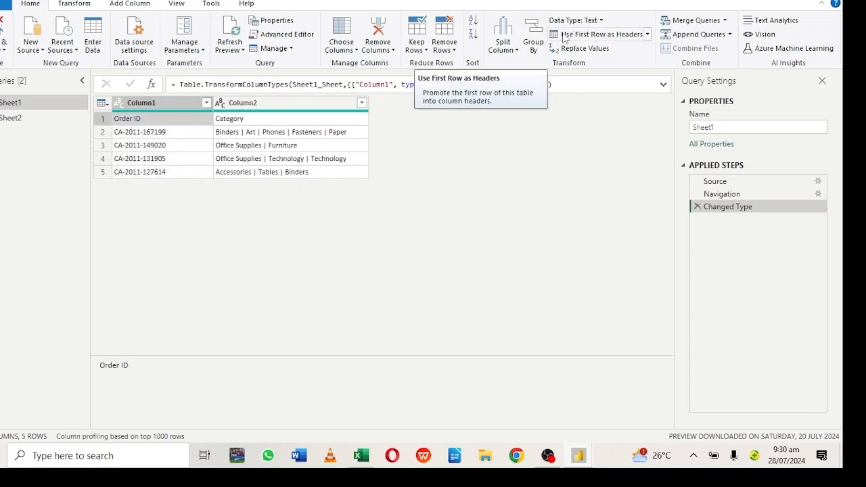
left_click(617, 36)
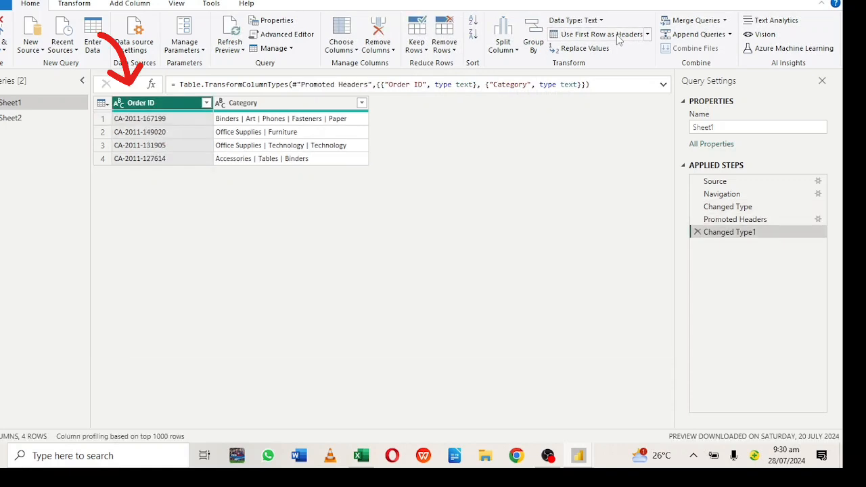
Step: Use the first row of Sheet2 as its column headers
left_click(43, 120)
left_click(125, 137)
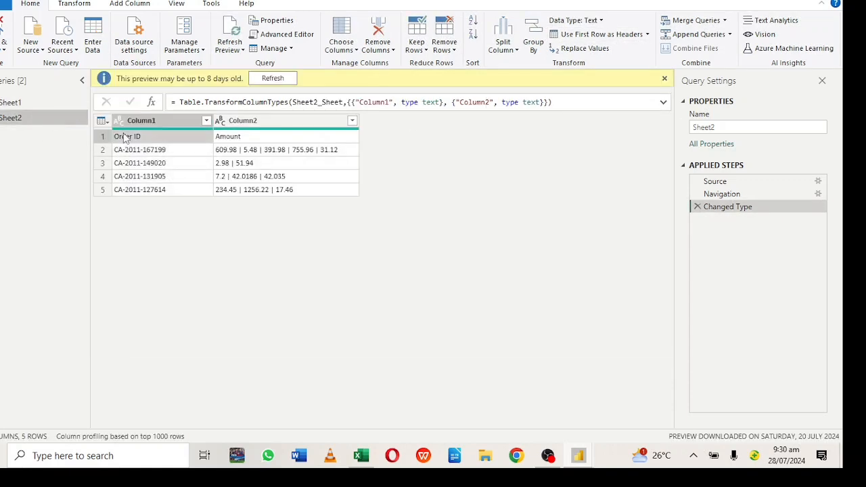
left_click(578, 35)
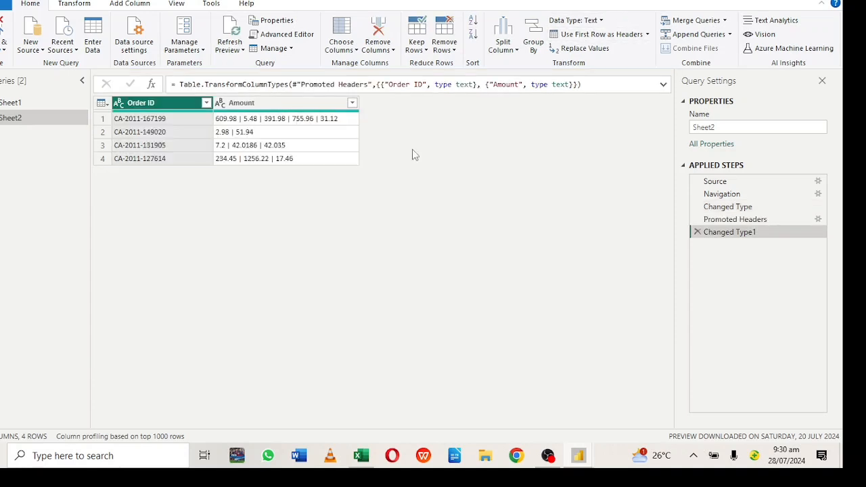
Step: Split Sheet1's Category column by the custom delimiter | at each occurrence of the delimiter
left_click(41, 100)
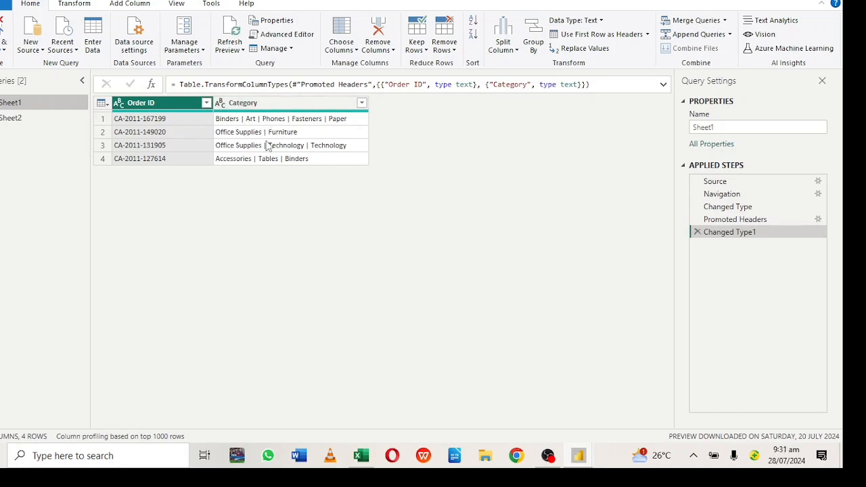
left_click(245, 103)
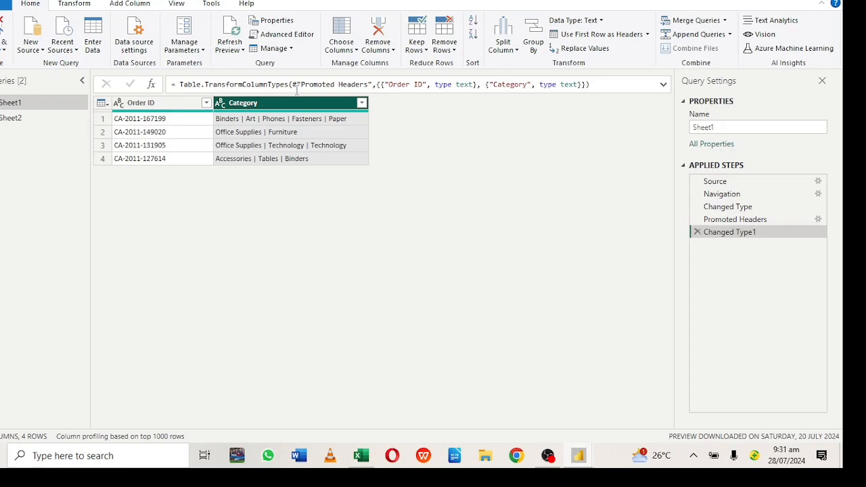
left_click(515, 51)
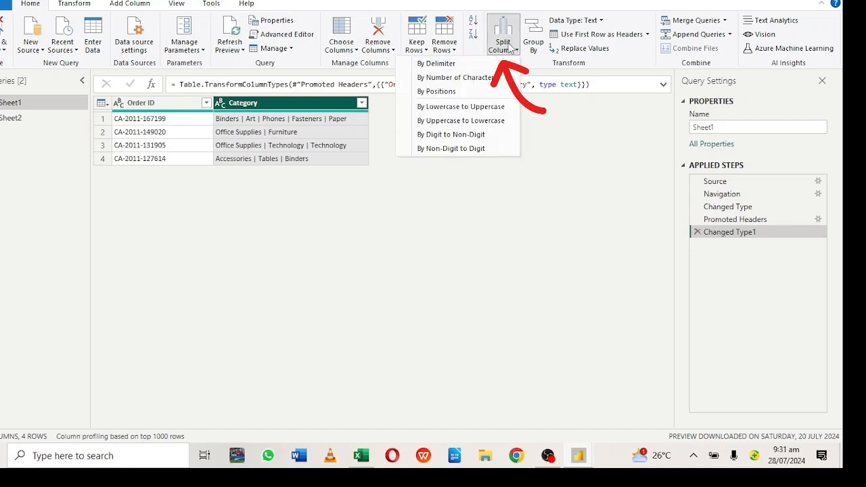
left_click(509, 48)
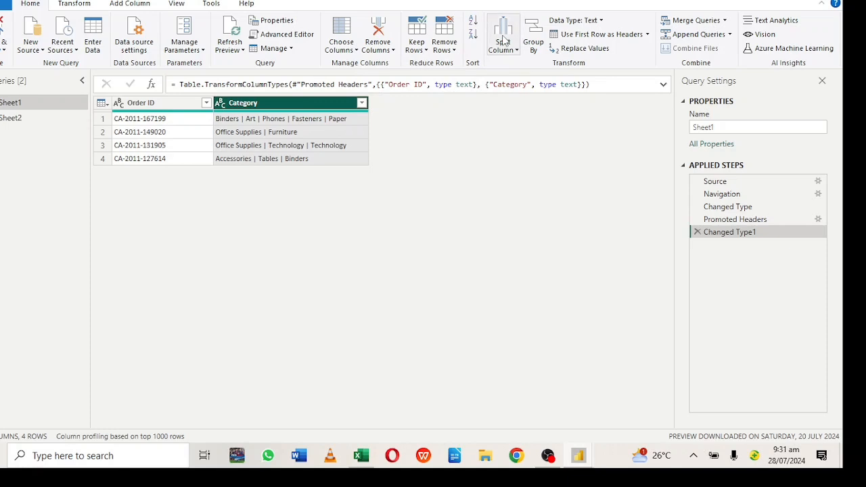
left_click(503, 41)
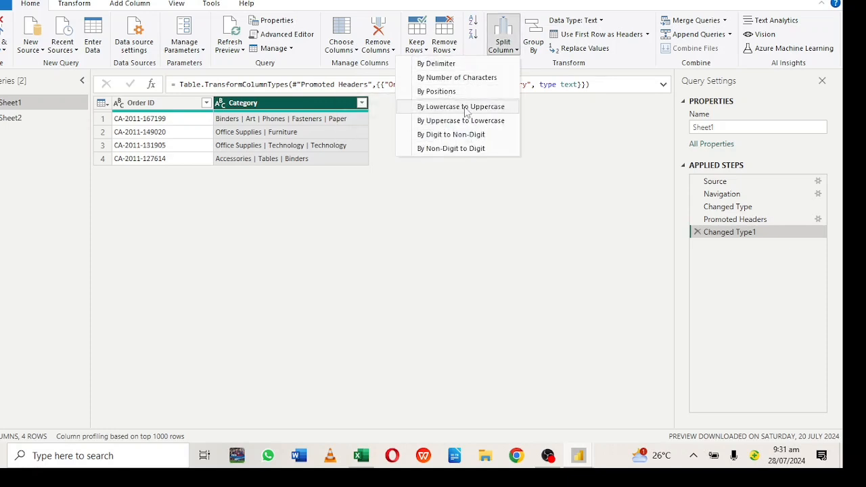
left_click(442, 66)
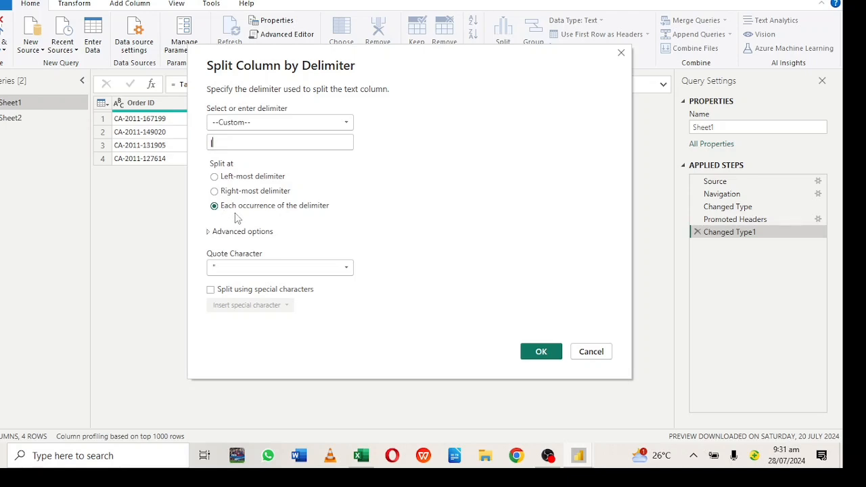
left_click(539, 352)
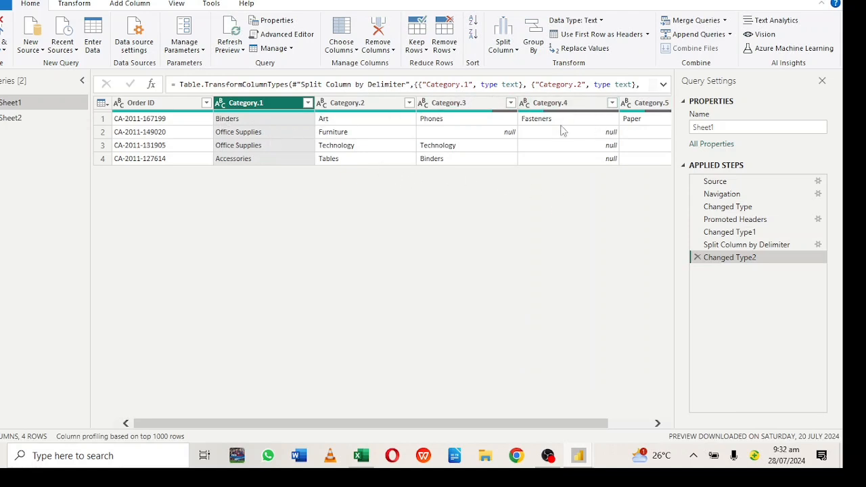
Step: Unpivot all columns of Sheet2 other than Order ID, and compare the result with Sheet1
left_click(51, 116)
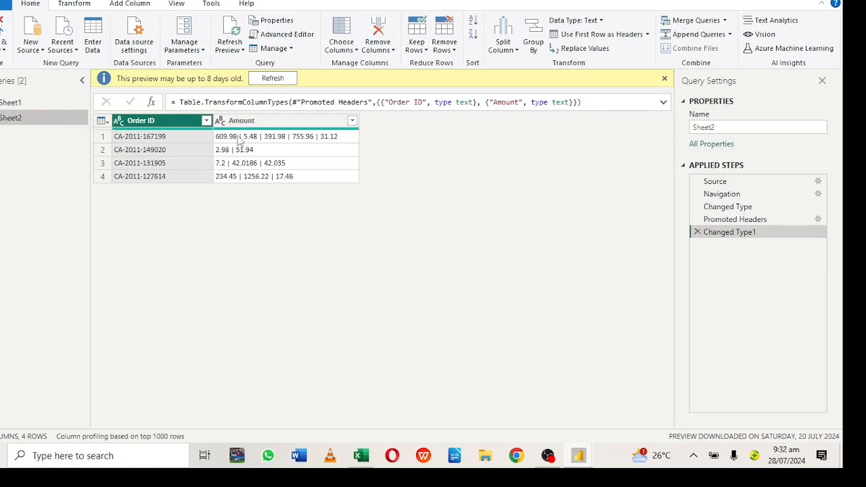
left_click(50, 106)
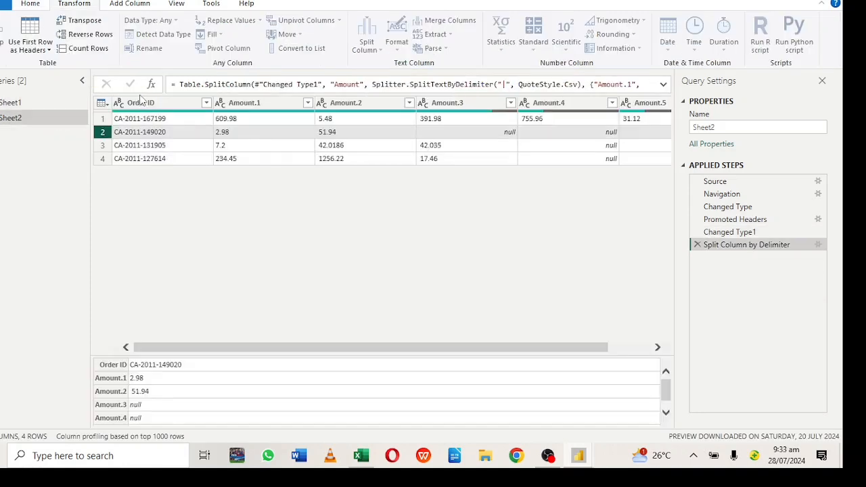
left_click(141, 103)
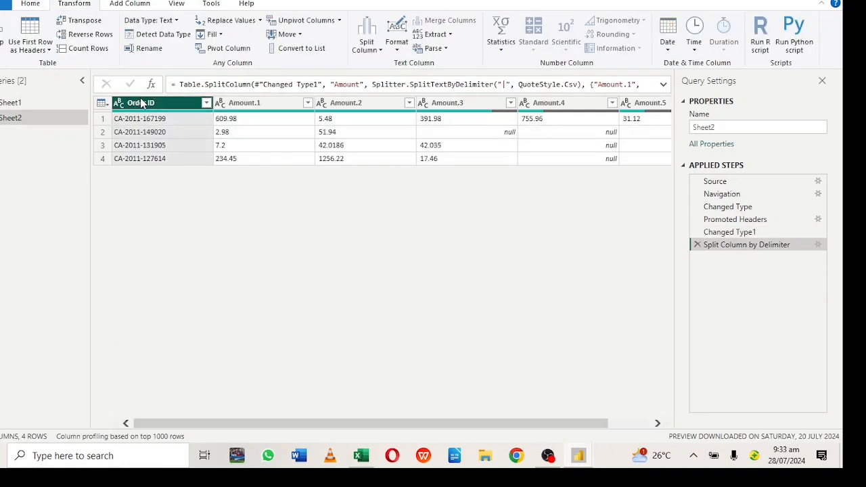
left_click(339, 21)
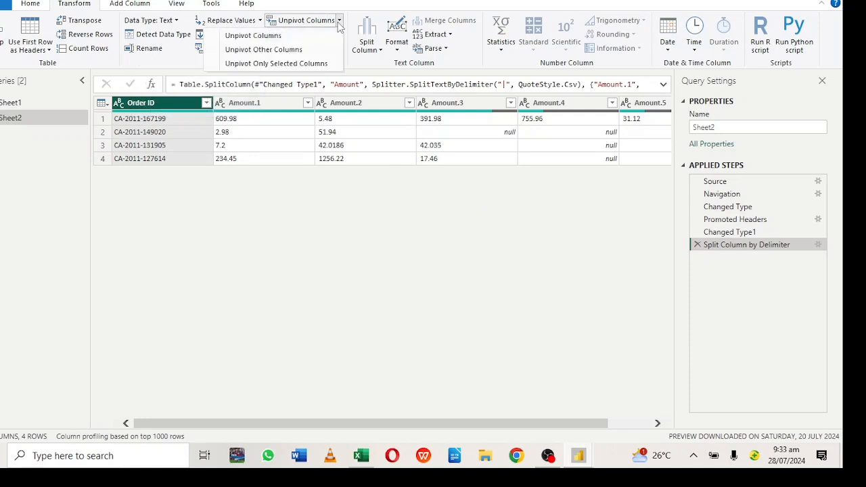
left_click(274, 50)
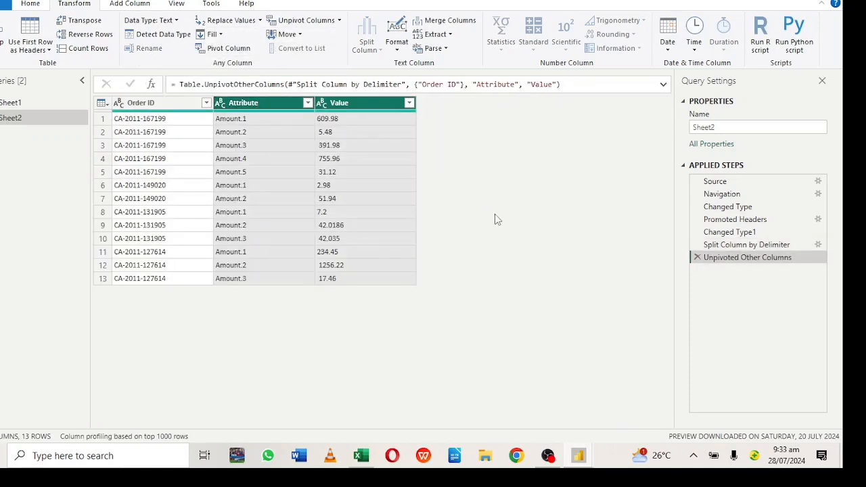
left_click(77, 99)
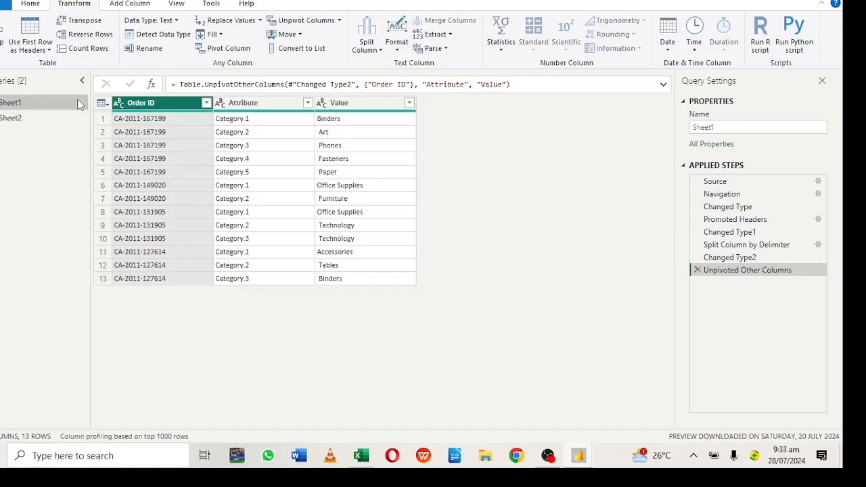
left_click(61, 116)
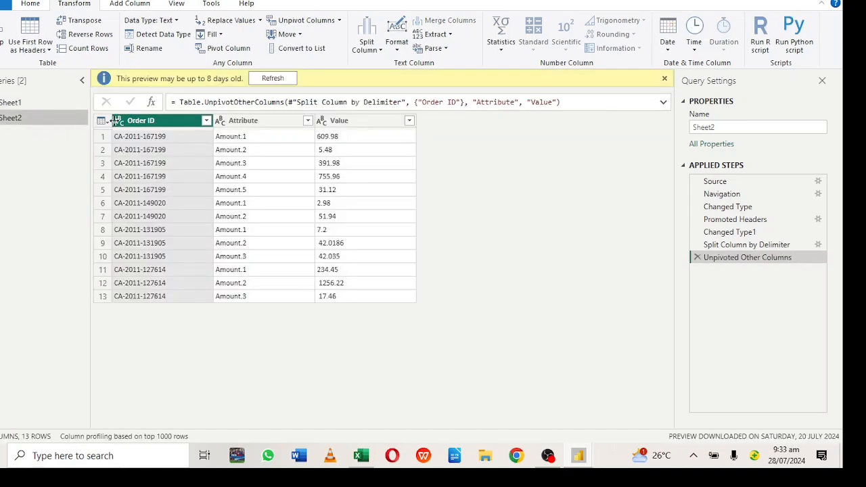
Step: Add an index column starting from 0 to Sheet1
left_click(130, 3)
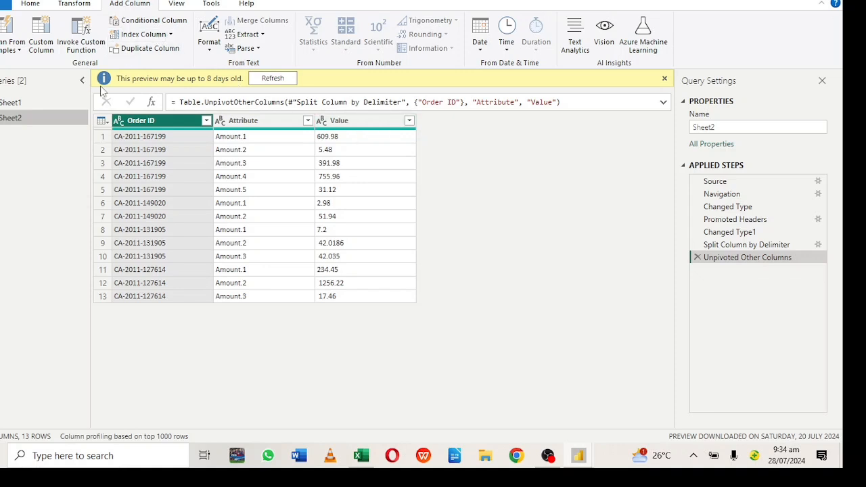
left_click(74, 105)
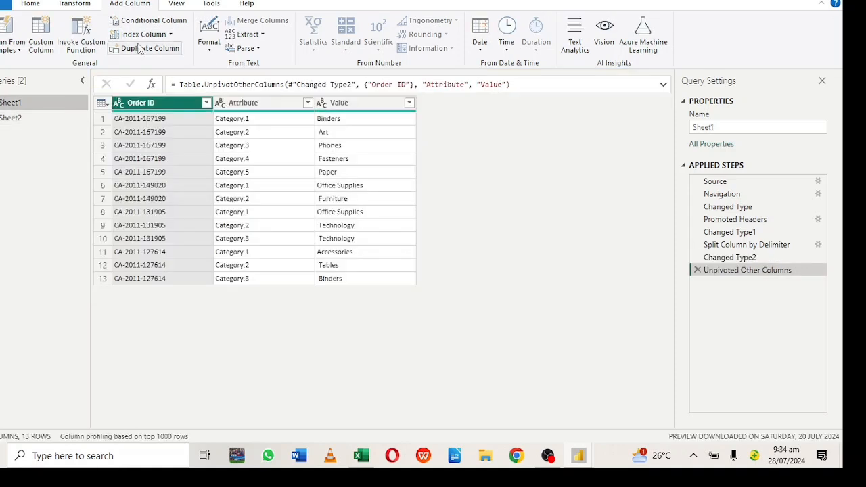
left_click(166, 37)
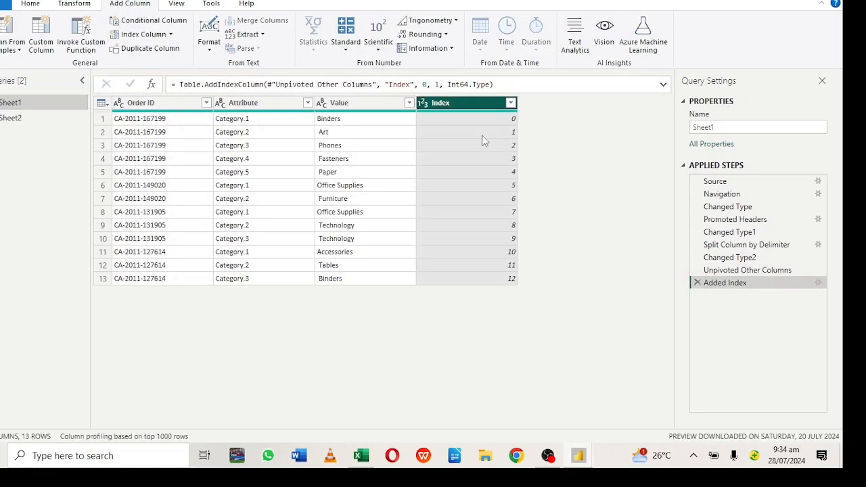
Step: Add an index column starting from 0 to Sheet2 and compare it with the index in Sheet1
left_click(42, 119)
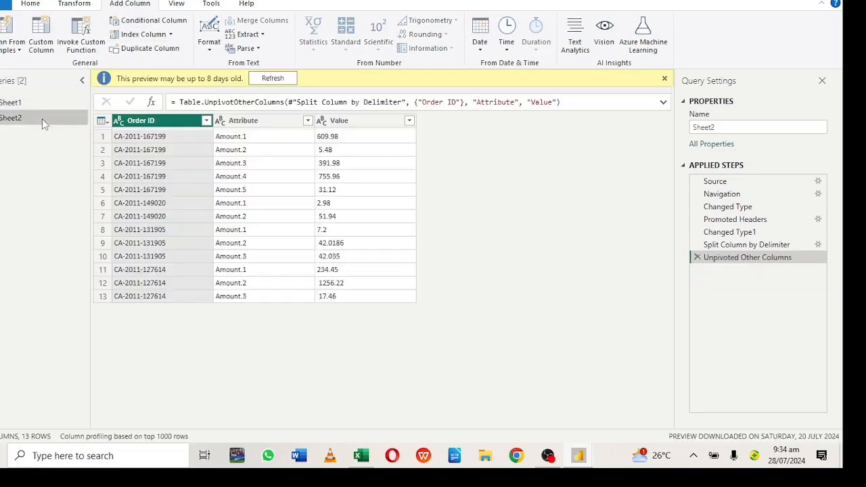
left_click(158, 37)
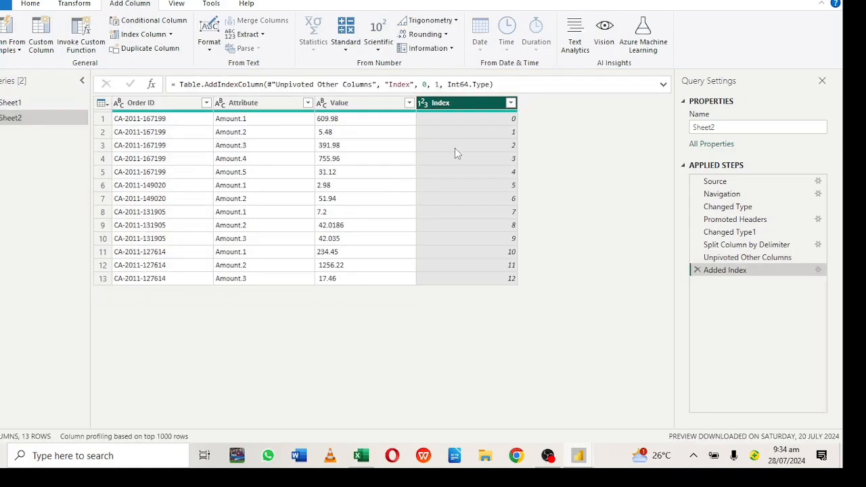
left_click(42, 105)
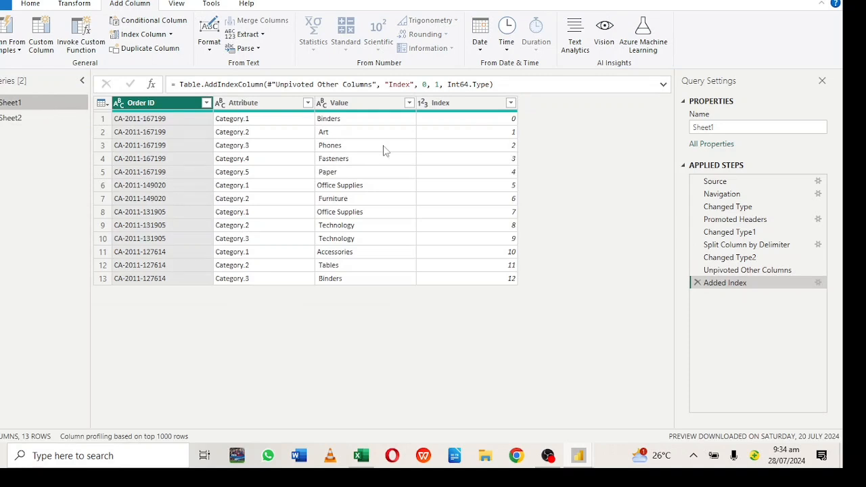
left_click(50, 119)
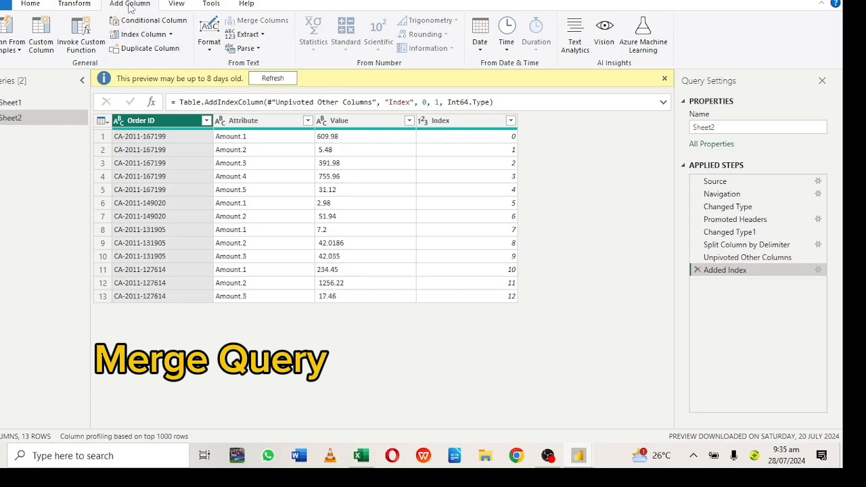
Step: Merge Sheet2 with Sheet1, matching on the Index column of both tables, with the Inner (only matching rows) join kind
left_click(80, 4)
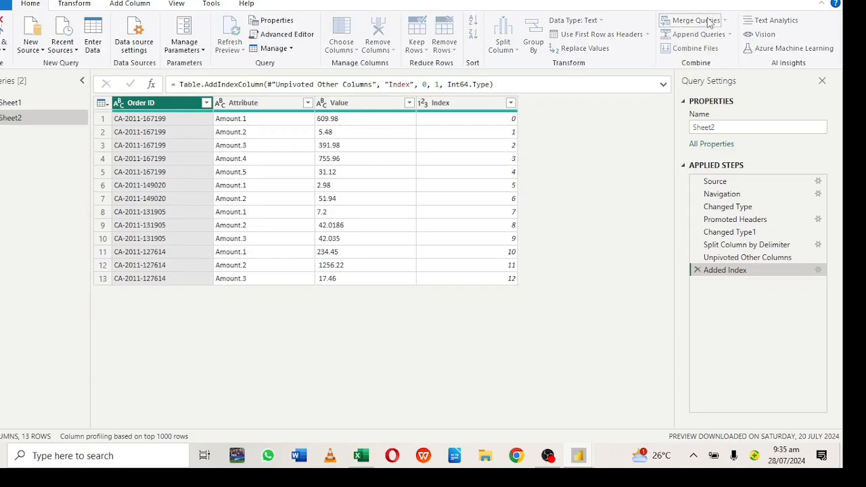
left_click(697, 21)
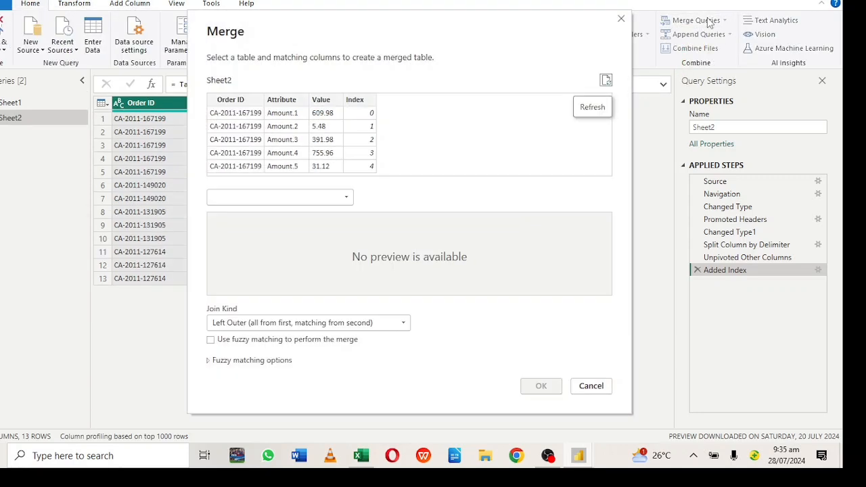
left_click(345, 197)
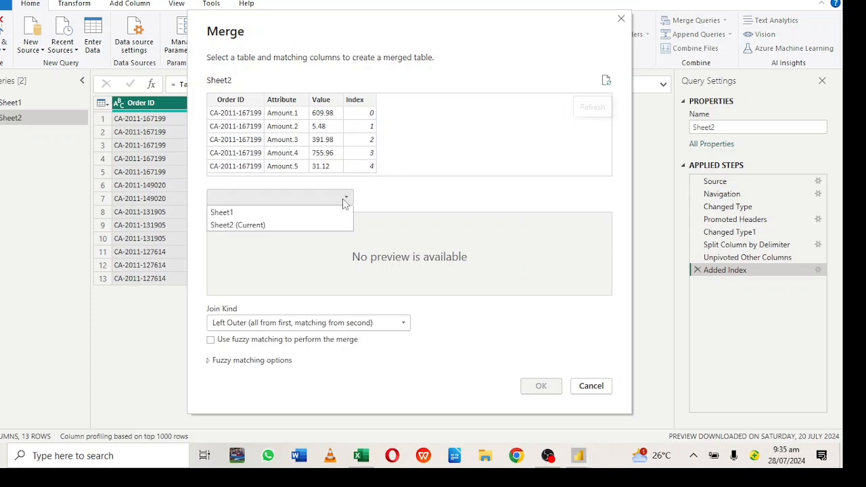
left_click(283, 214)
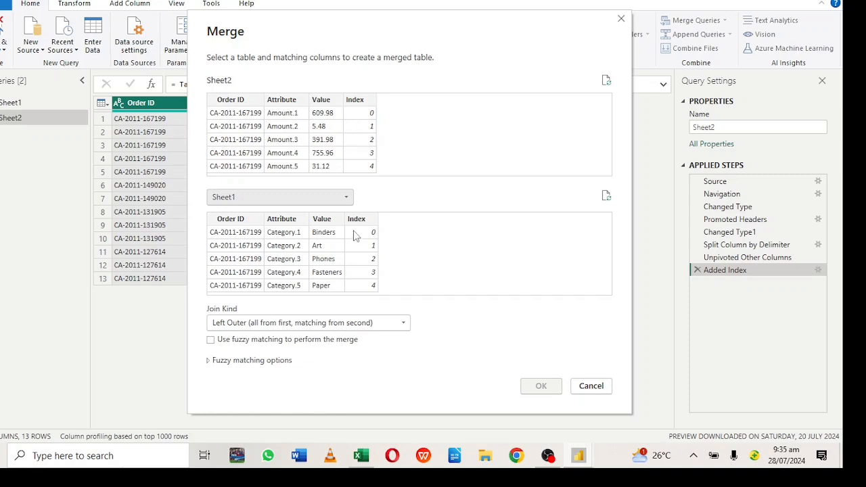
left_click(362, 261)
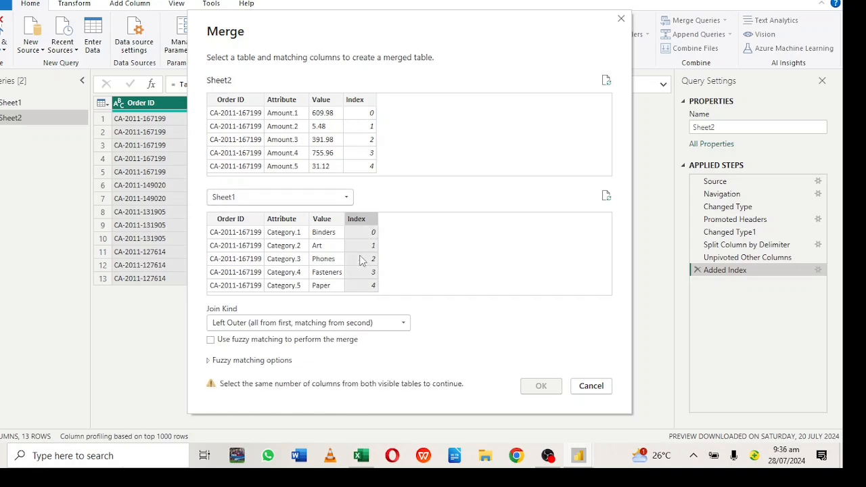
left_click(362, 112)
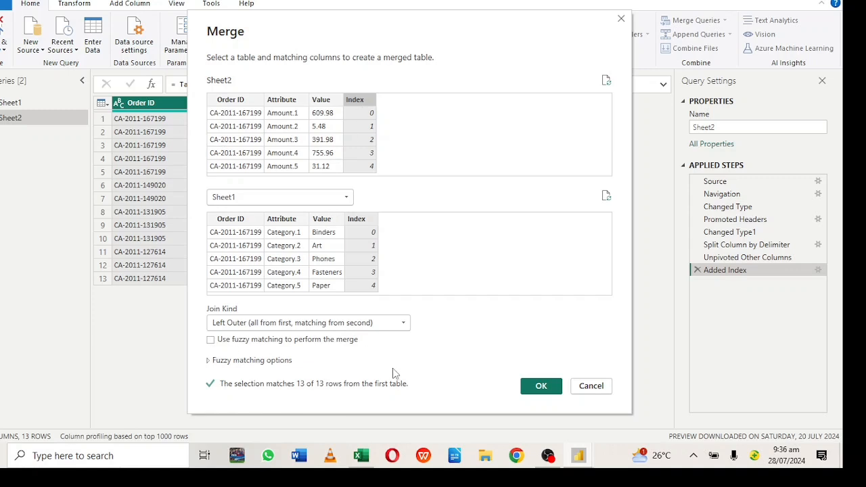
left_click(406, 326)
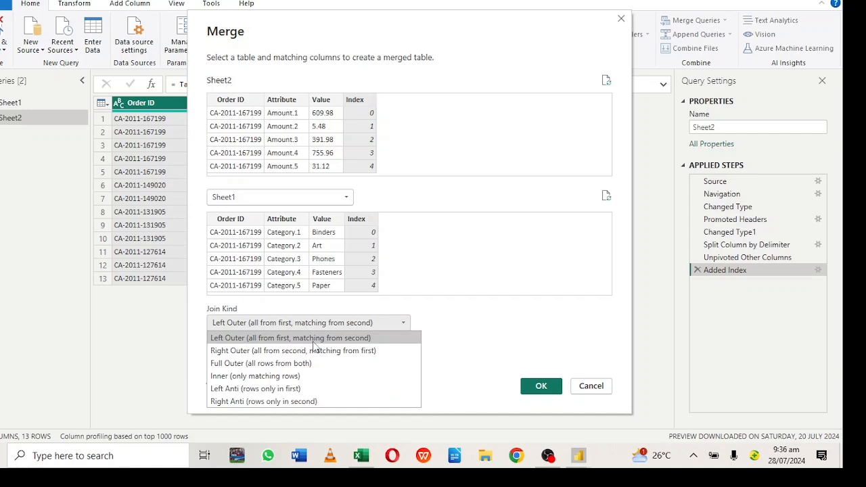
left_click(236, 380)
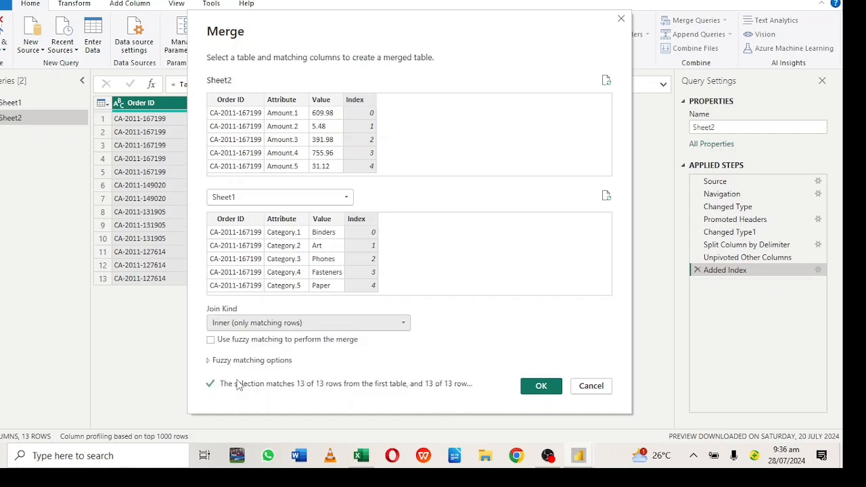
left_click(542, 386)
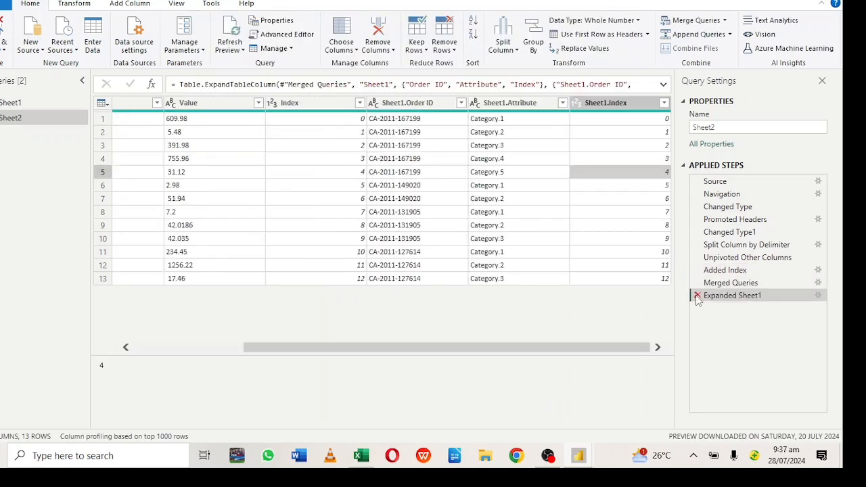
Step: Delete the Expanded Sheet1 step and expand the merged Sheet1 column again with only Value selected, keeping the original column name as prefix
left_click(696, 292)
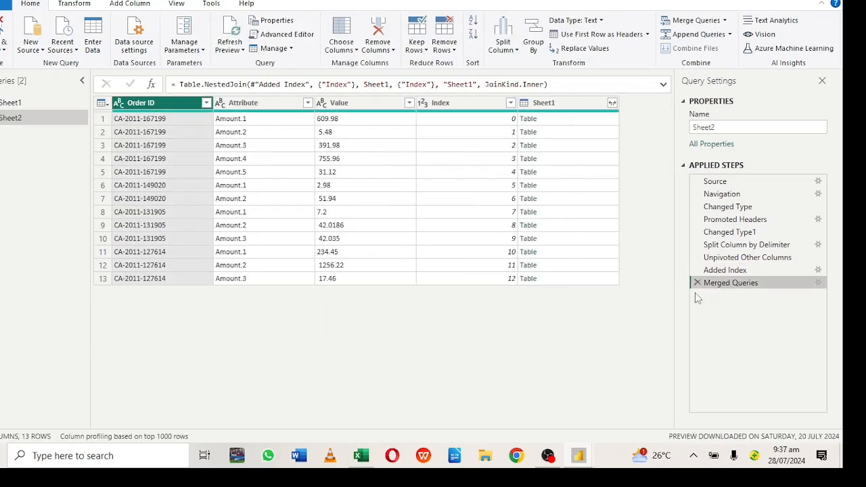
left_click(612, 103)
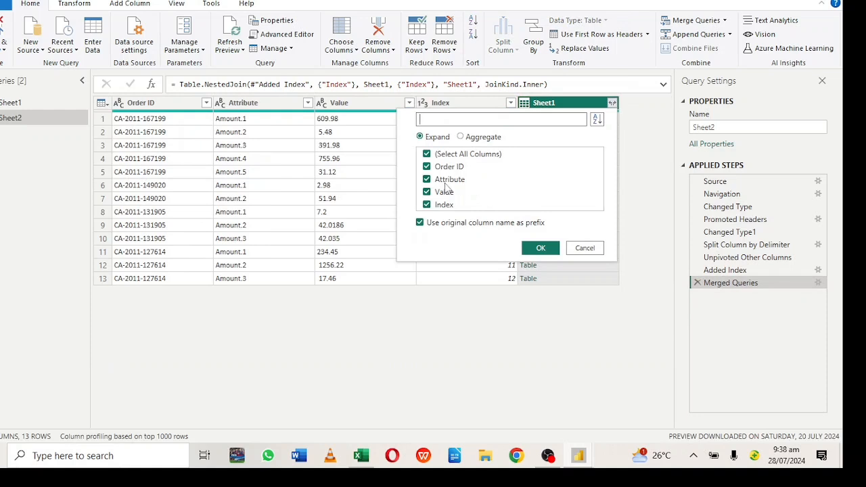
left_click(427, 155)
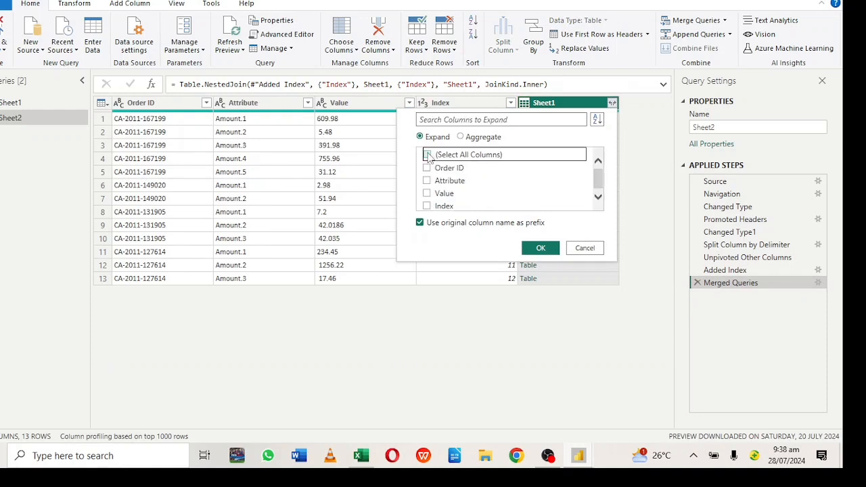
left_click(427, 194)
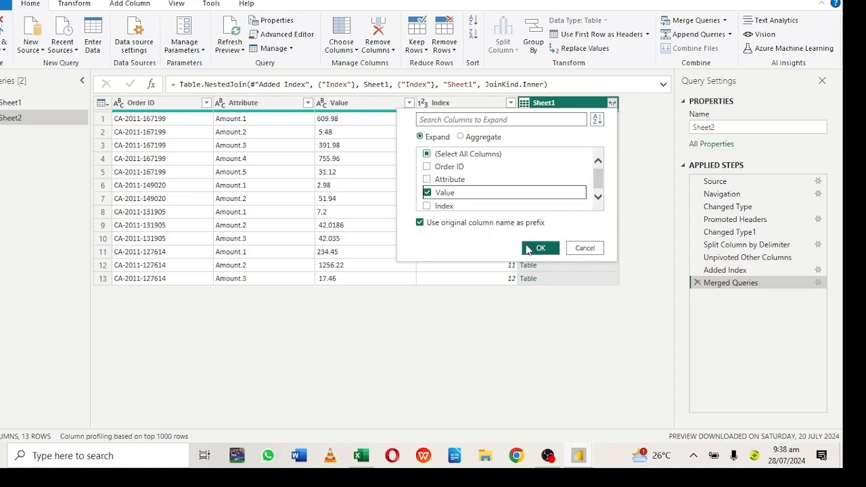
left_click(542, 251)
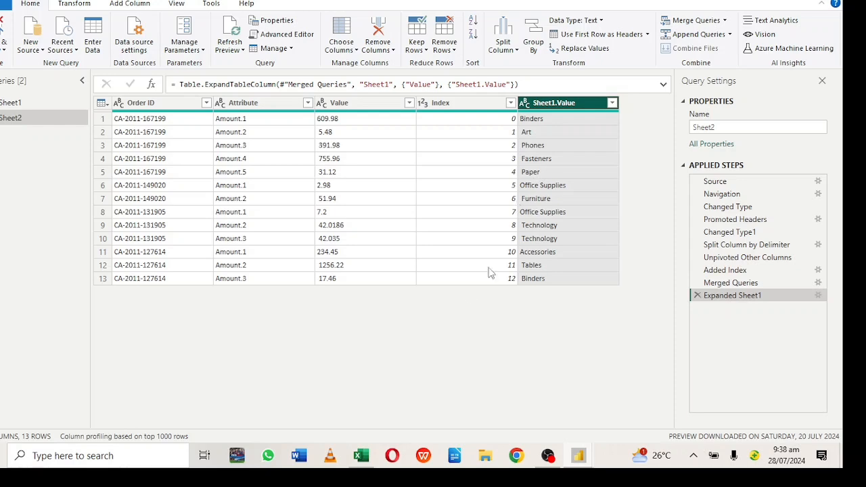
Step: Rename the Value column as Amount and the Sheet1.Value column as Category
left_click(371, 467)
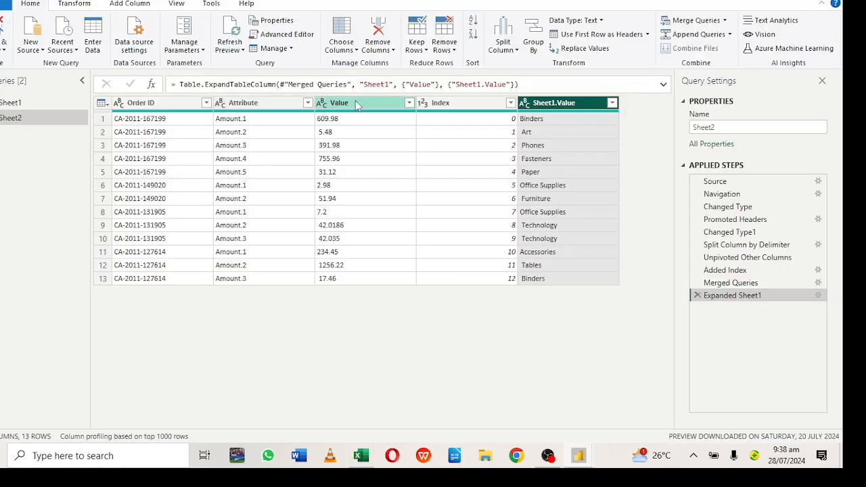
double_click(358, 103)
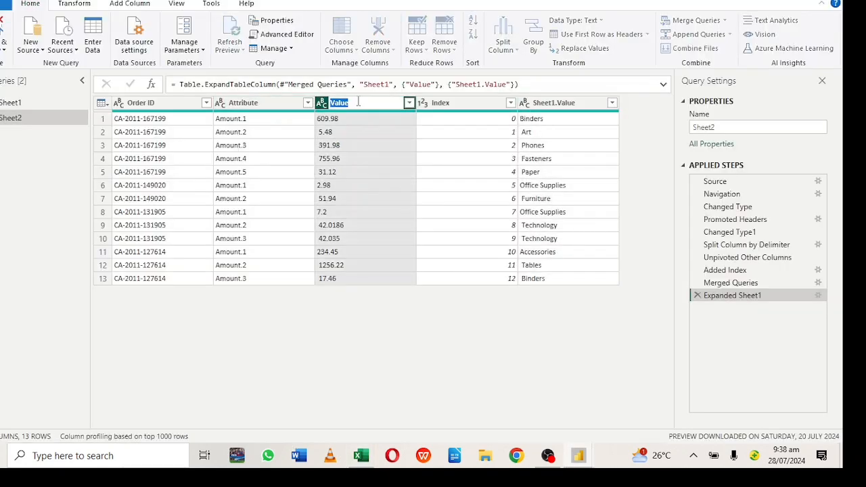
type("a")
key("Return")
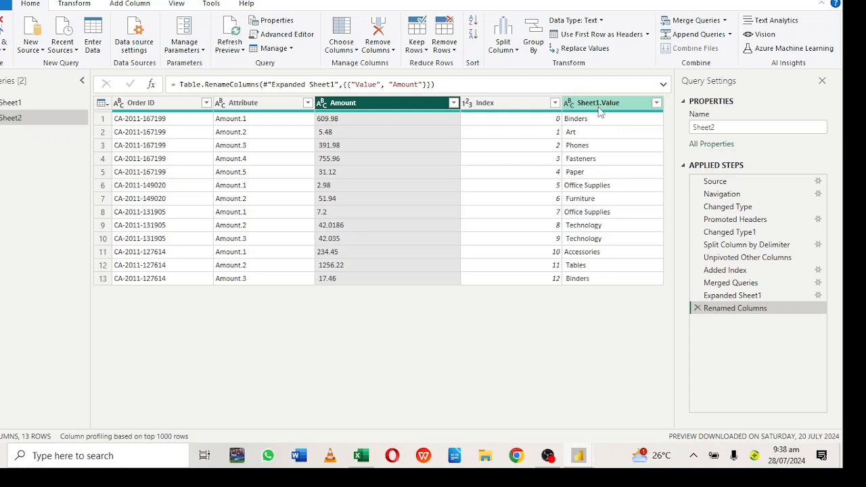
double_click(629, 102)
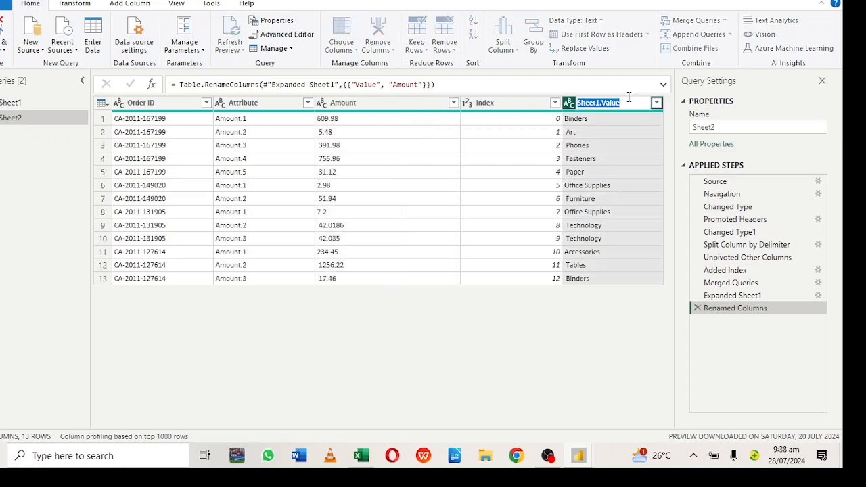
type("Category")
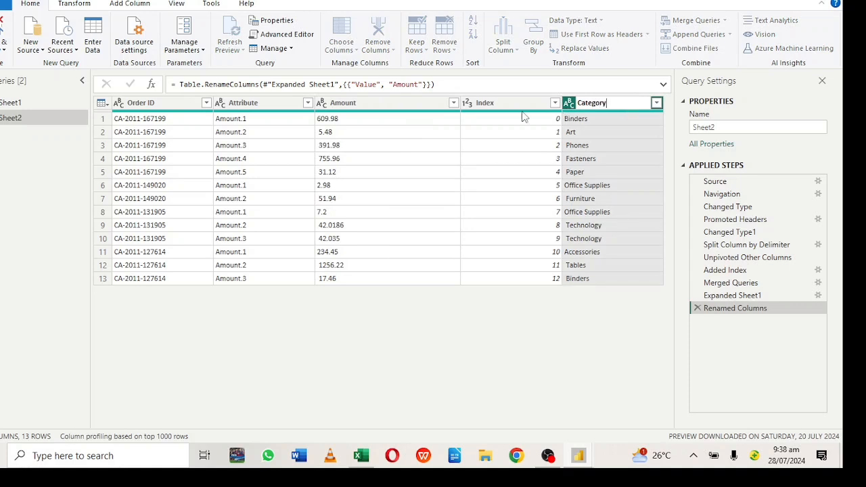
key("Return")
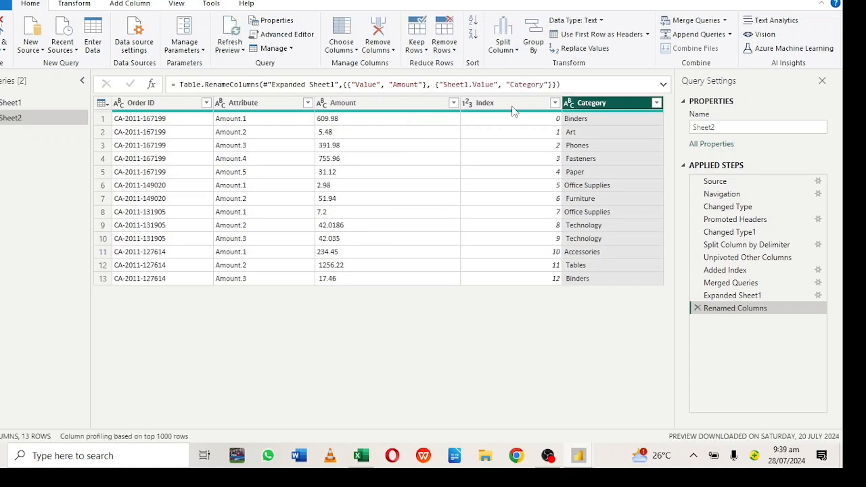
Step: Remove the Index and Attribute columns from Sheet2 and move the Category column between Order ID and Amount
left_click(512, 106)
right_click(512, 110)
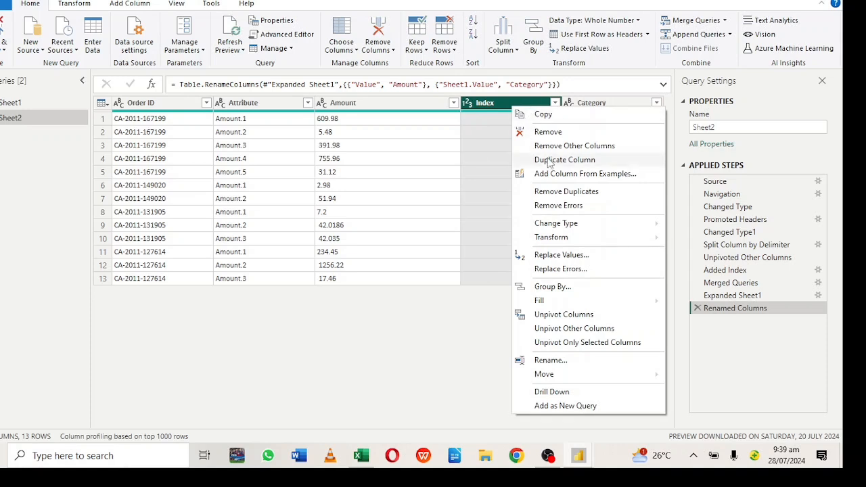
left_click(548, 133)
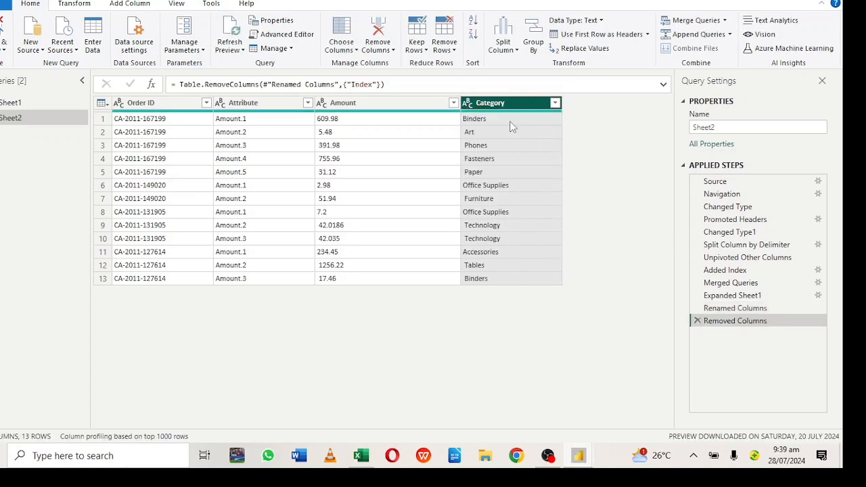
right_click(270, 102)
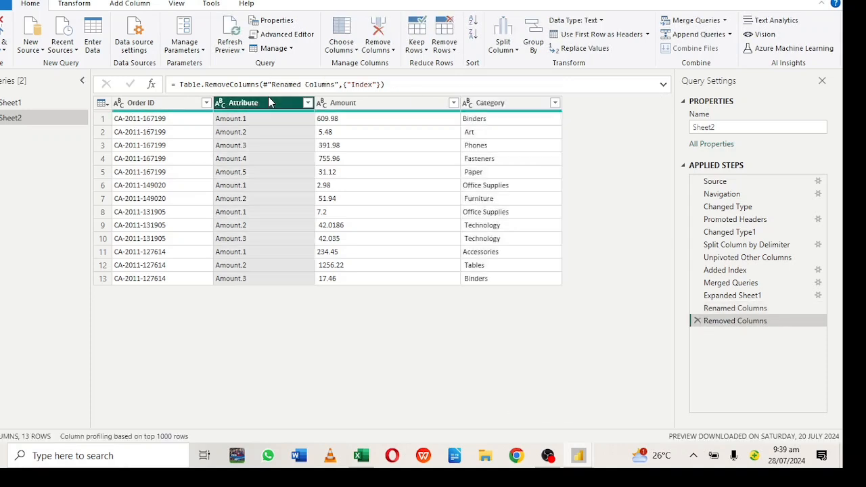
left_click(305, 122)
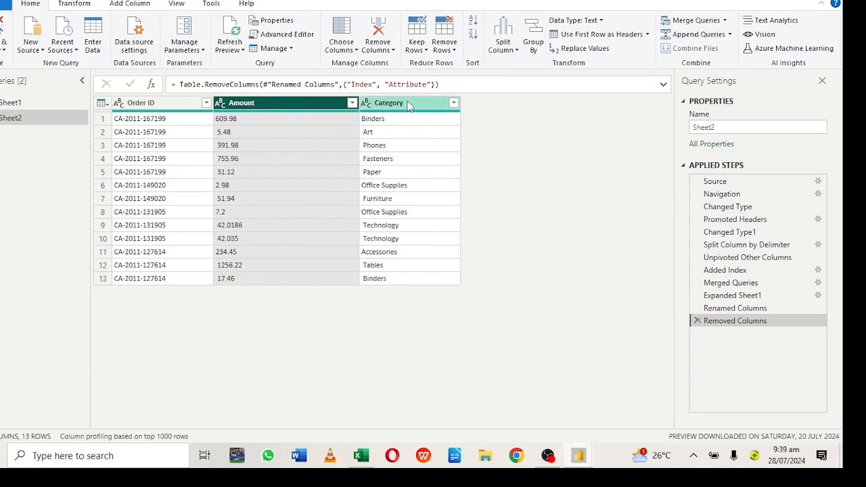
left_click_drag(408, 106, 218, 101)
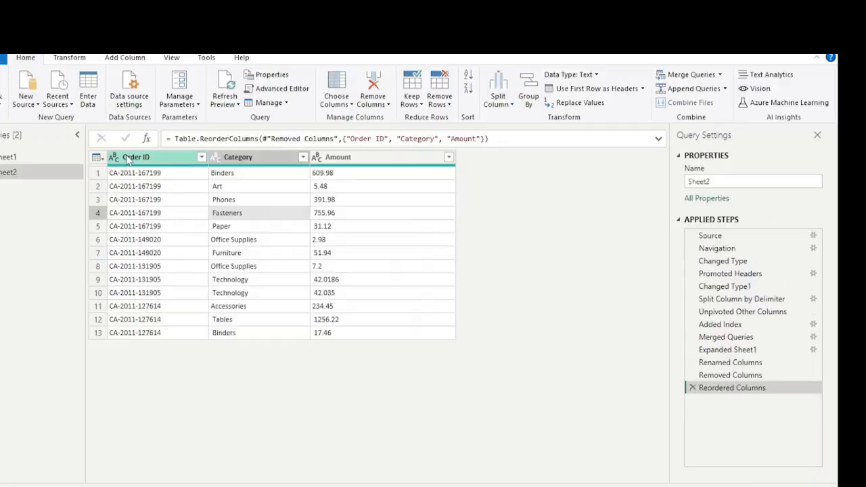
Step: Copy the Order ID, Category and Amount columns and paste them at F1 of Excel's Cleaned Data sheet, matching the destination formatting
left_click(127, 104)
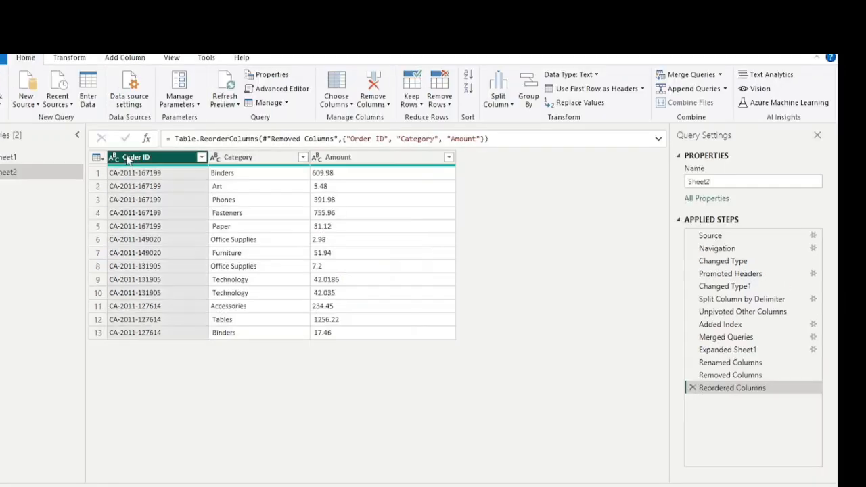
left_click(226, 157, "ctrl")
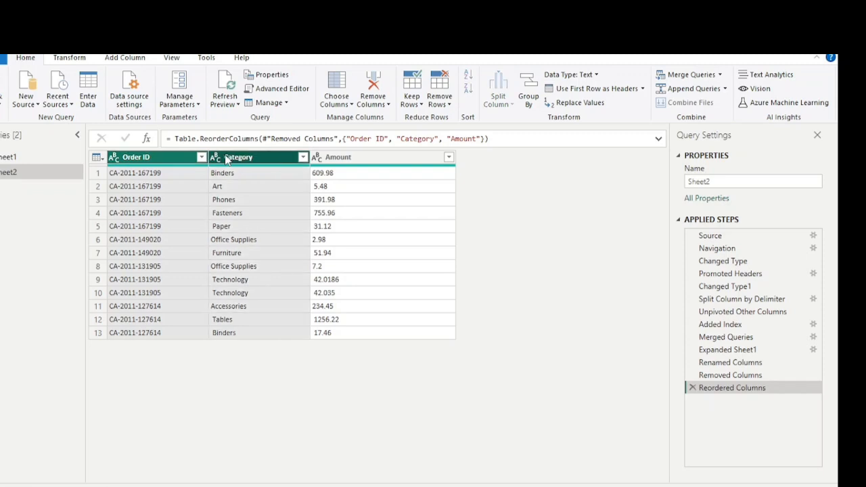
left_click(334, 161, "ctrl")
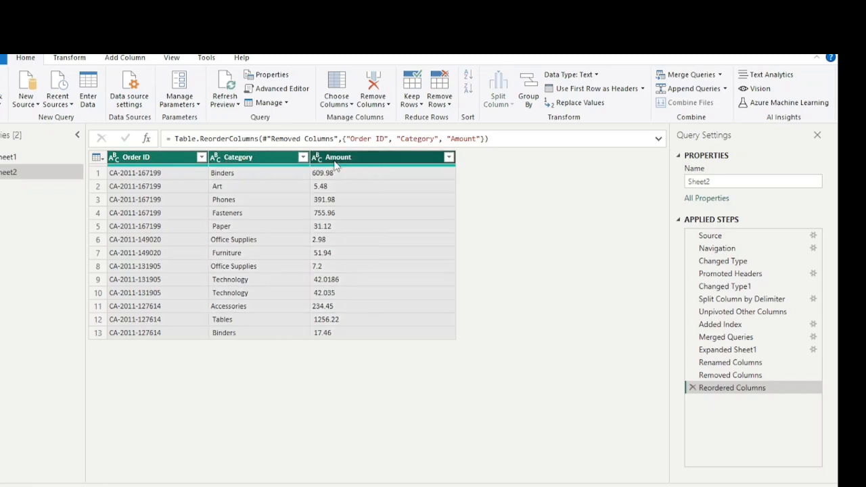
right_click(335, 165)
left_click(372, 171)
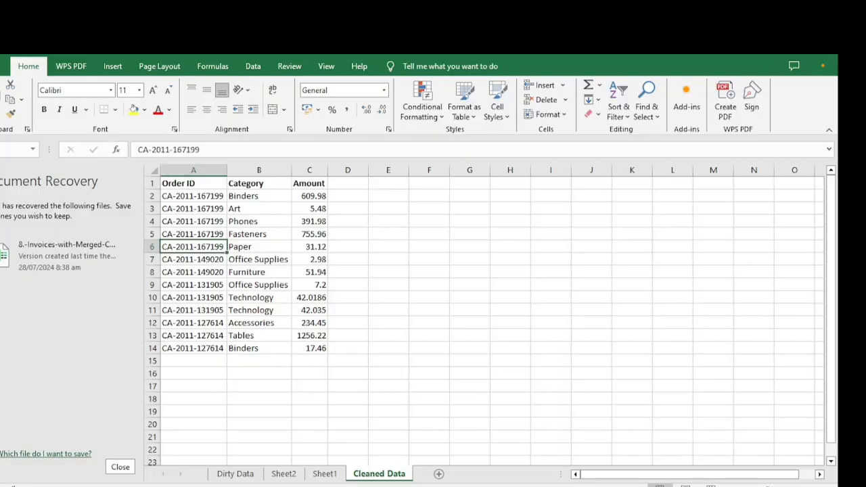
left_click(426, 184)
right_click(426, 184)
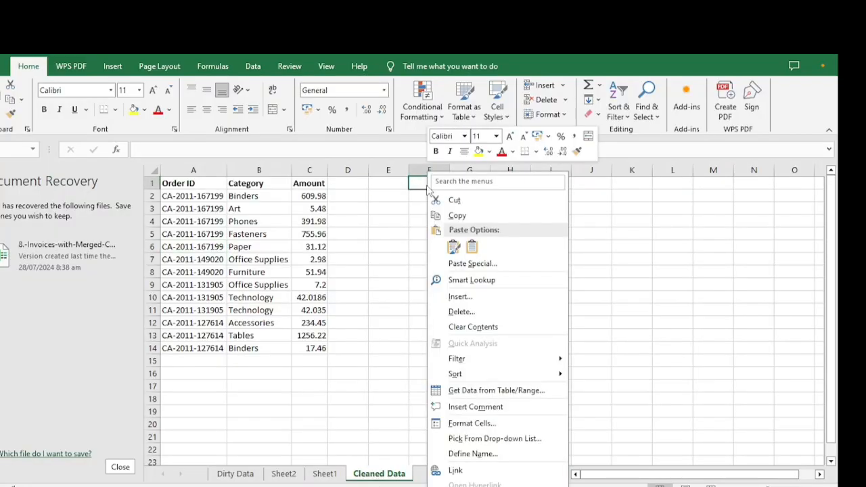
left_click(472, 248)
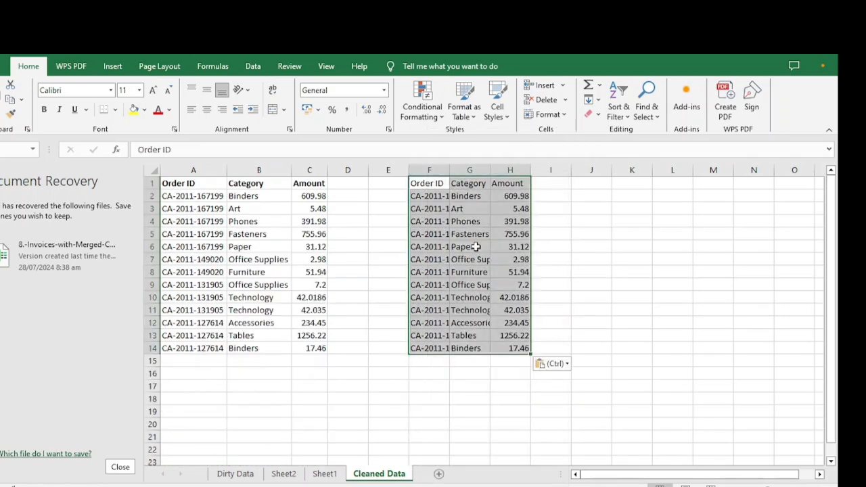
Step: Autofit columns F and G to their contents and make the pasted headers in F1:H1 bold
double_click(450, 171)
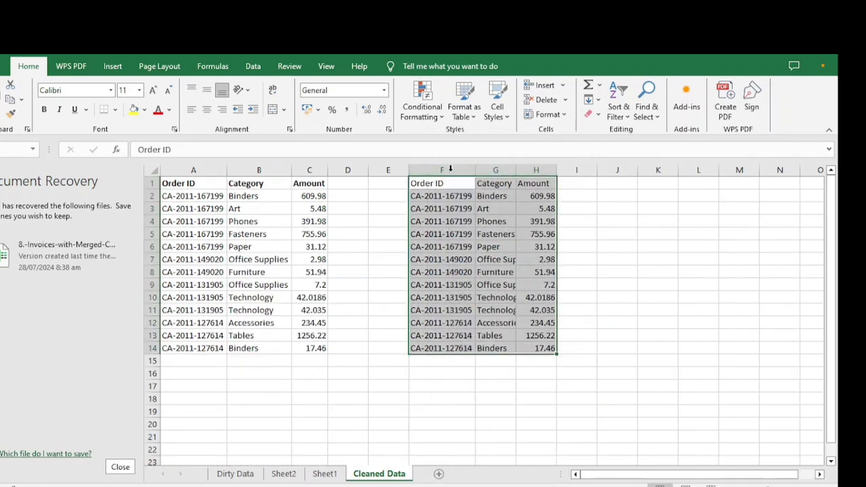
double_click(515, 170)
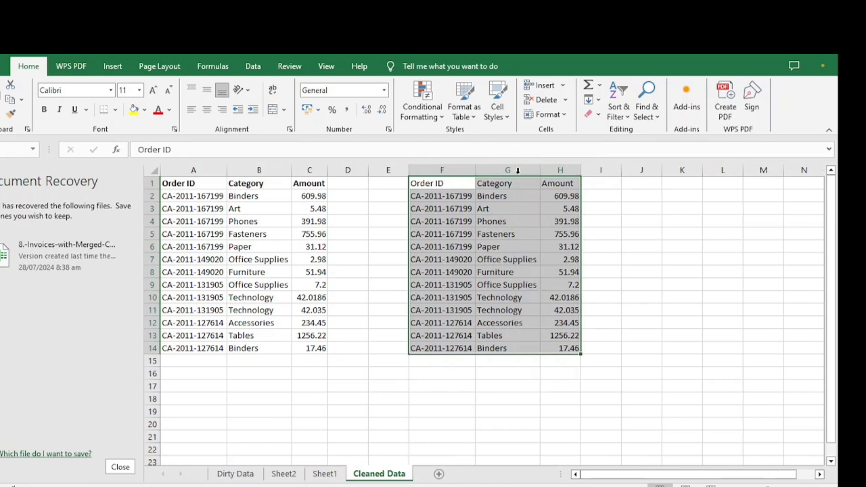
left_click(633, 221)
left_click_drag(446, 183, 565, 177)
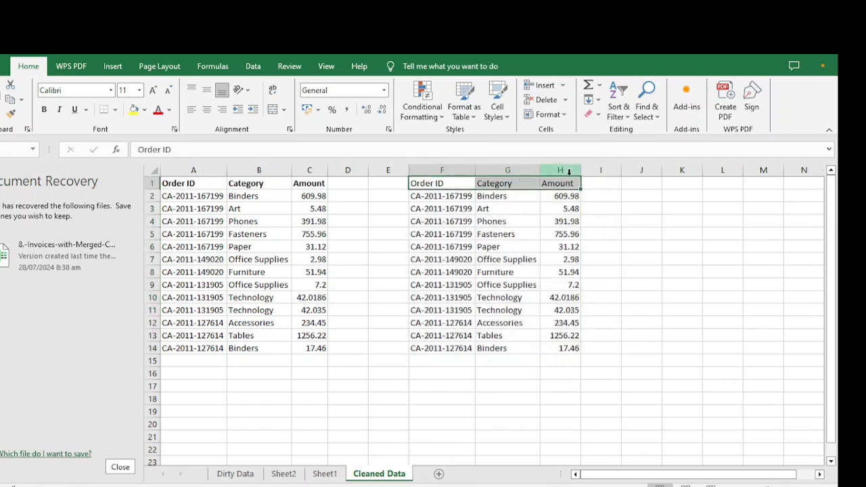
left_click(44, 110)
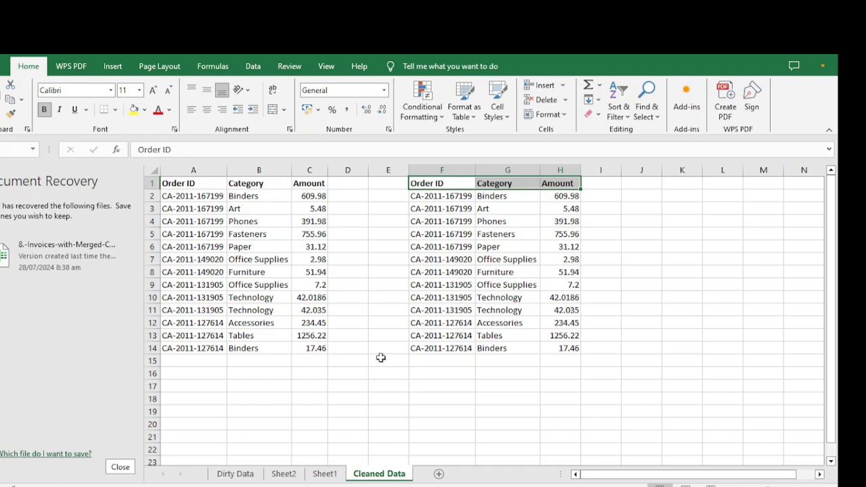
left_click(468, 384)
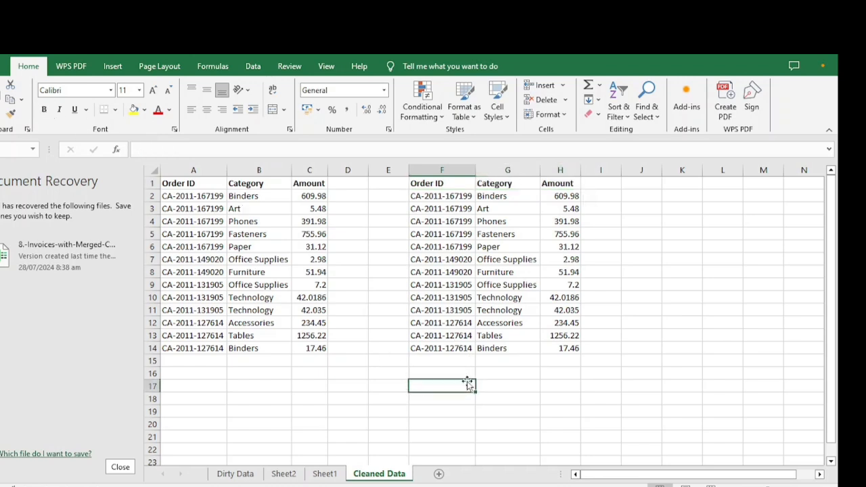